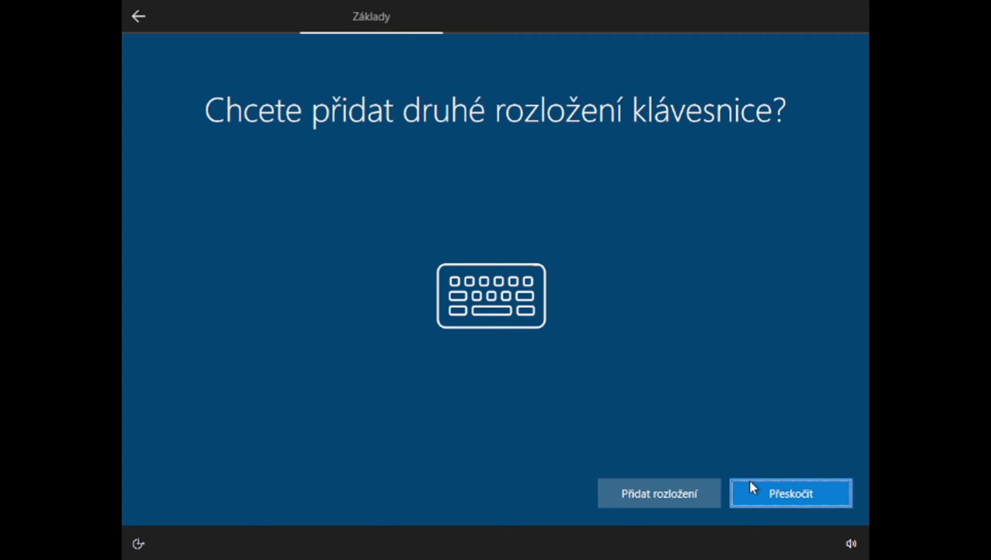
Skip the second keyboard layout and continue without a Microsoft account to the local-account name page
click(768, 495)
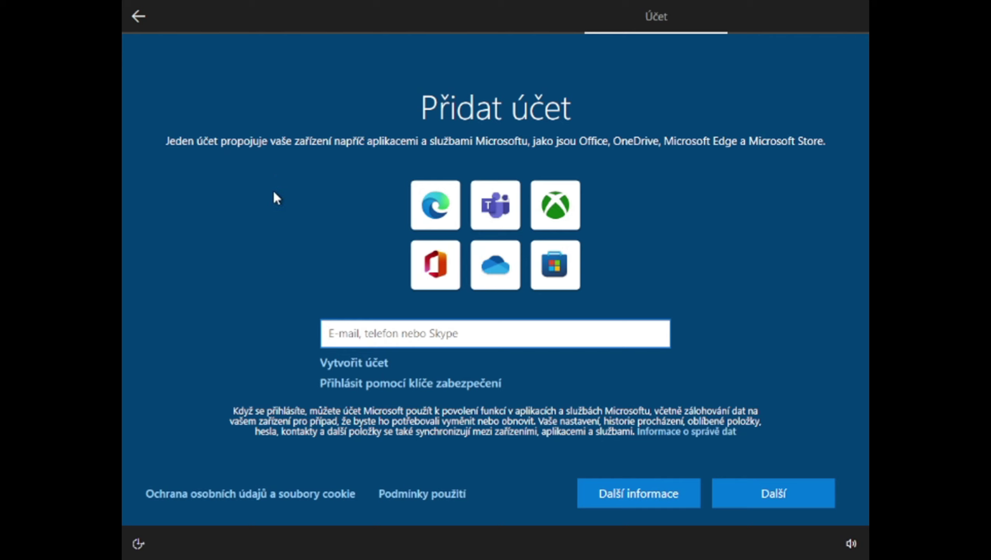
click(136, 19)
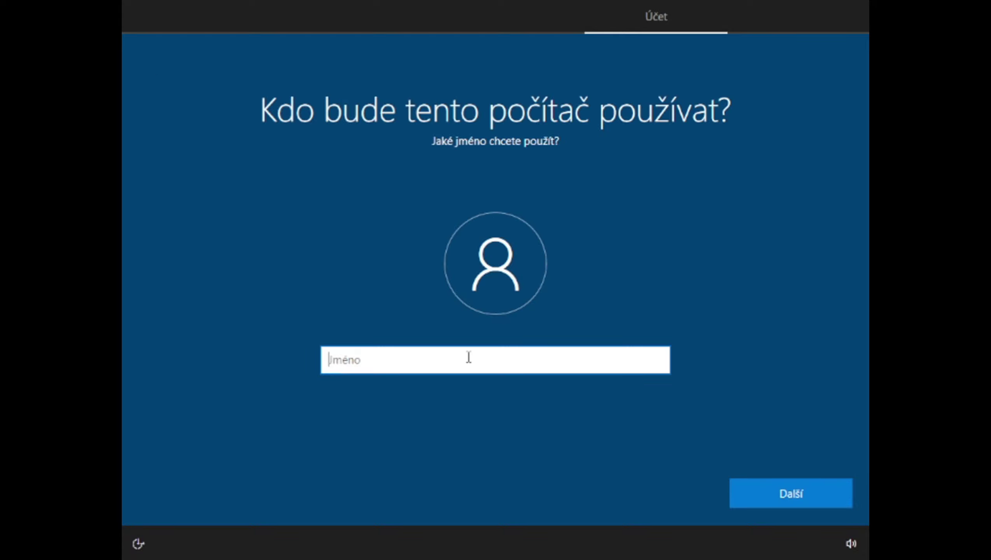
Enter the local account's user name and a password
text(Paja25)
click(772, 493)
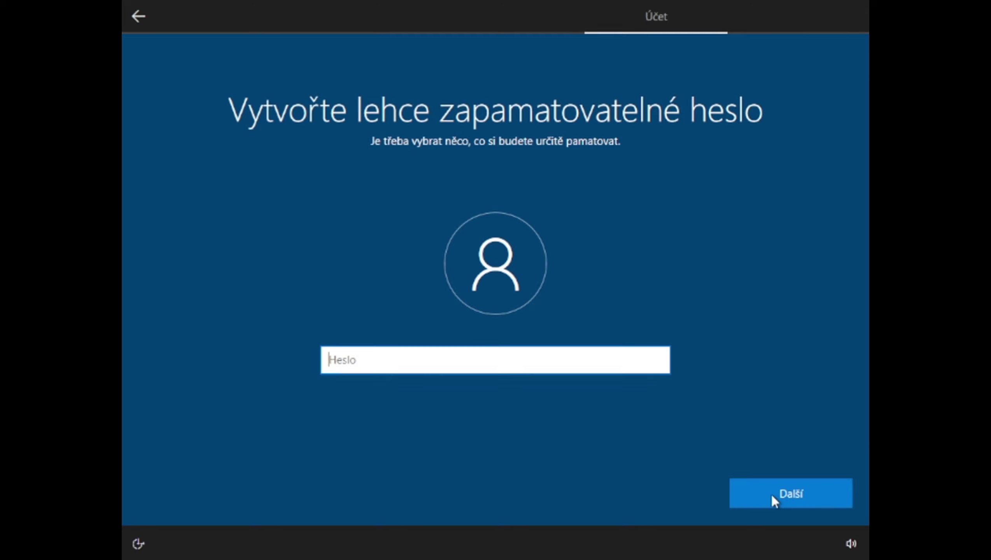
text(••••••••••)
click(772, 494)
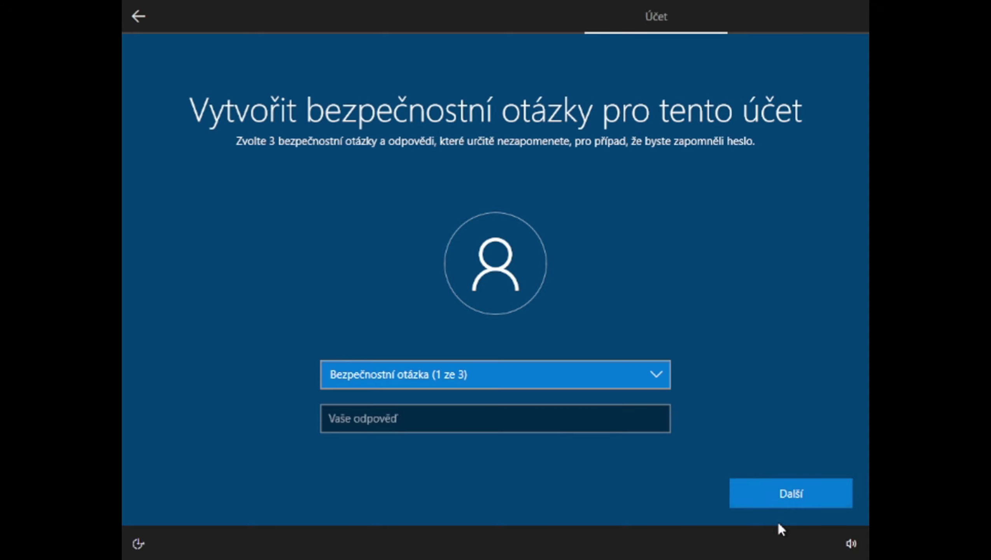
Choose the first security question from the dropdown list
click(632, 376)
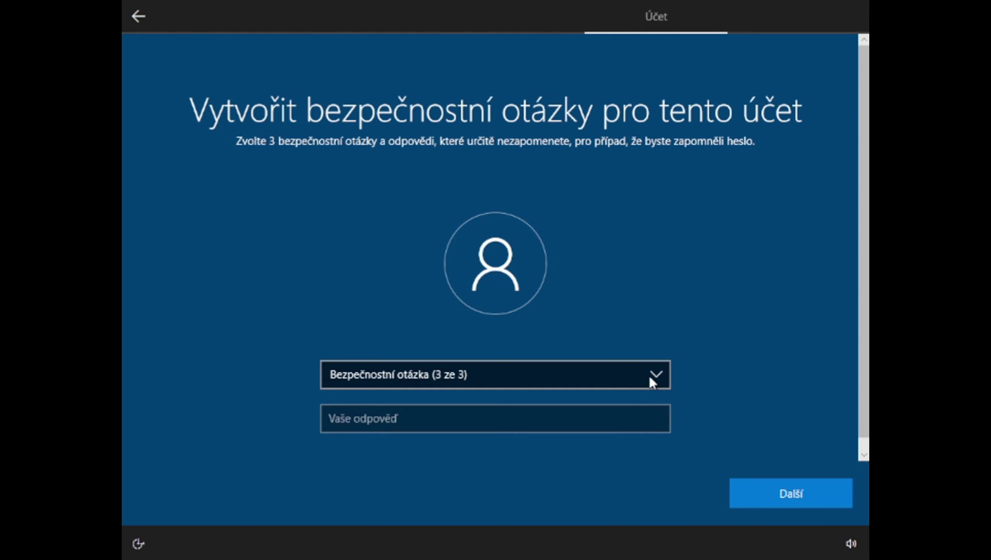
text(n)
click(757, 487)
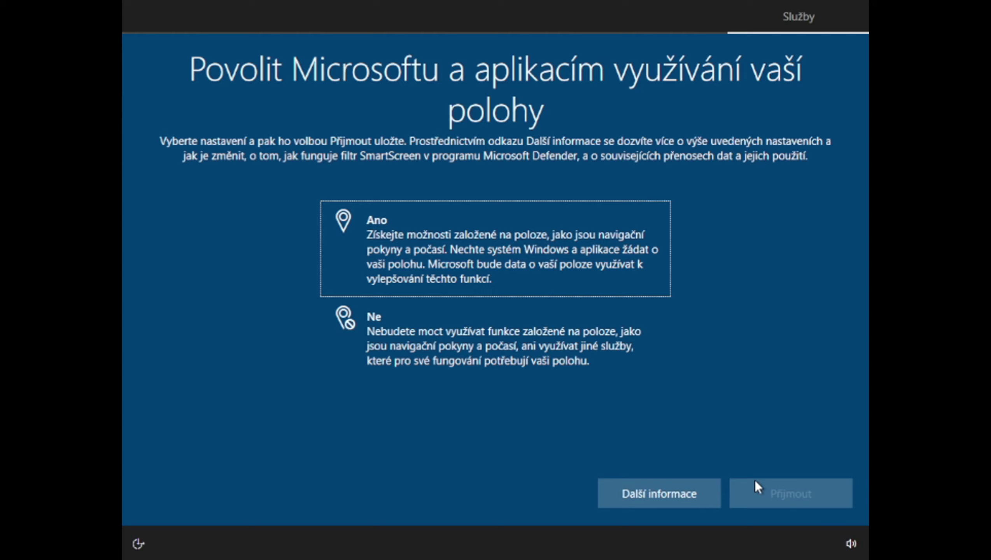
Answer Ne to location access and the following privacy option, accepting each page
click(603, 339)
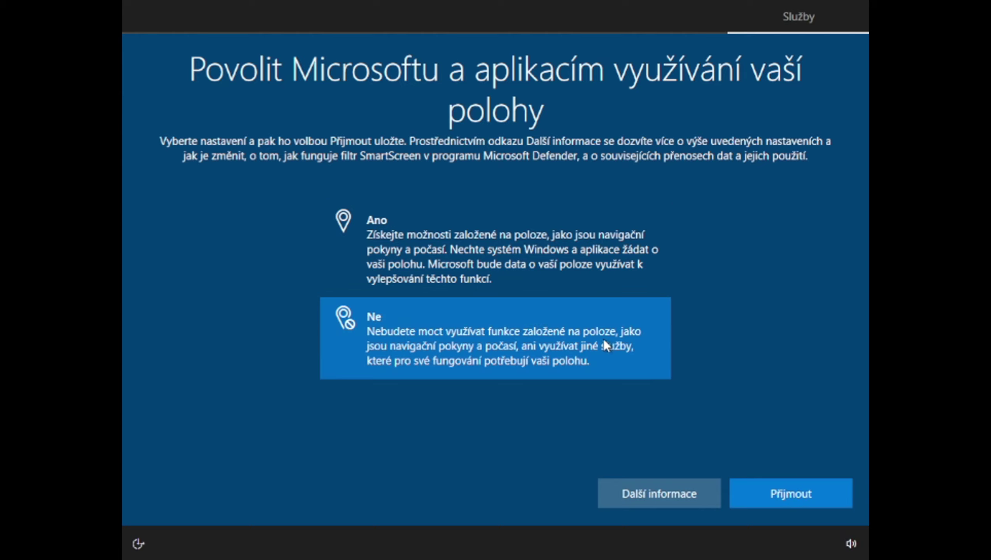
click(740, 493)
click(635, 386)
click(769, 482)
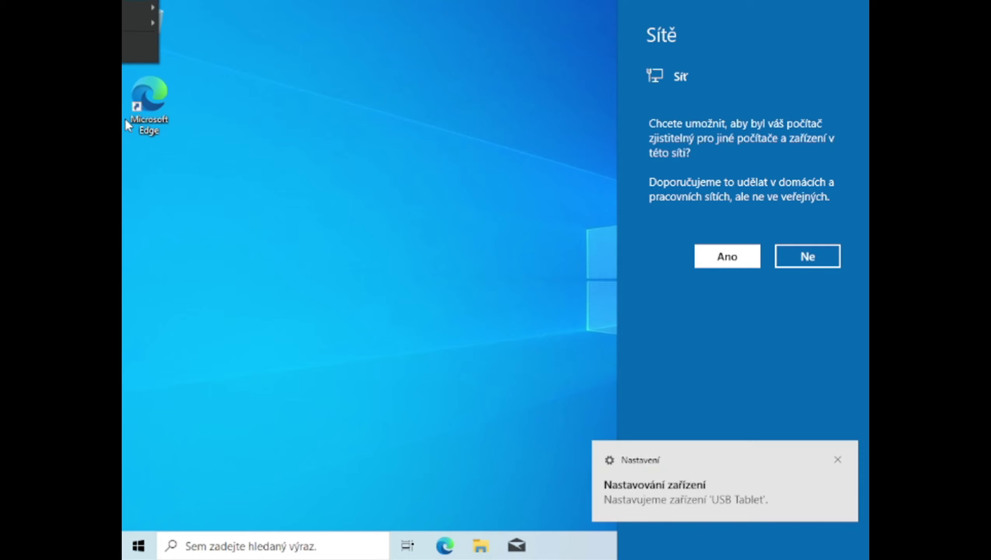
Dismiss the Sítě network discovery prompt and open the VBoxWindowsAdditions CD drive
click(141, 279)
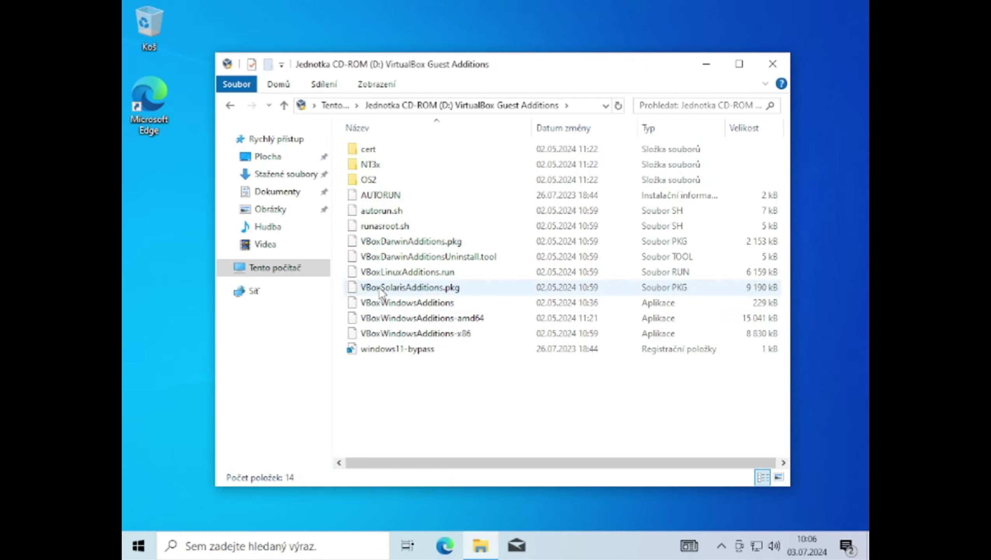
double_click(408, 302)
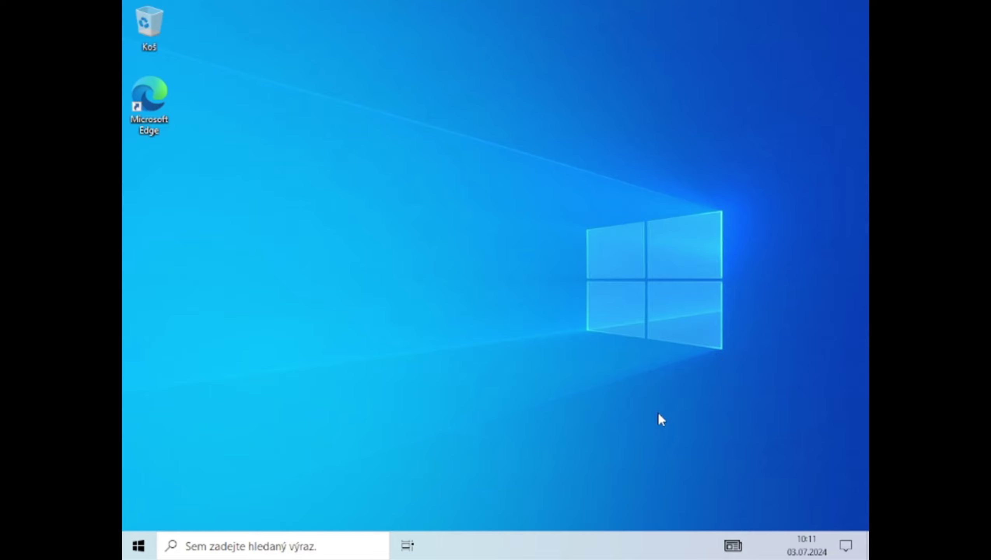
Turn off news and interests and show taskbar search as an icon only
right_click(561, 550)
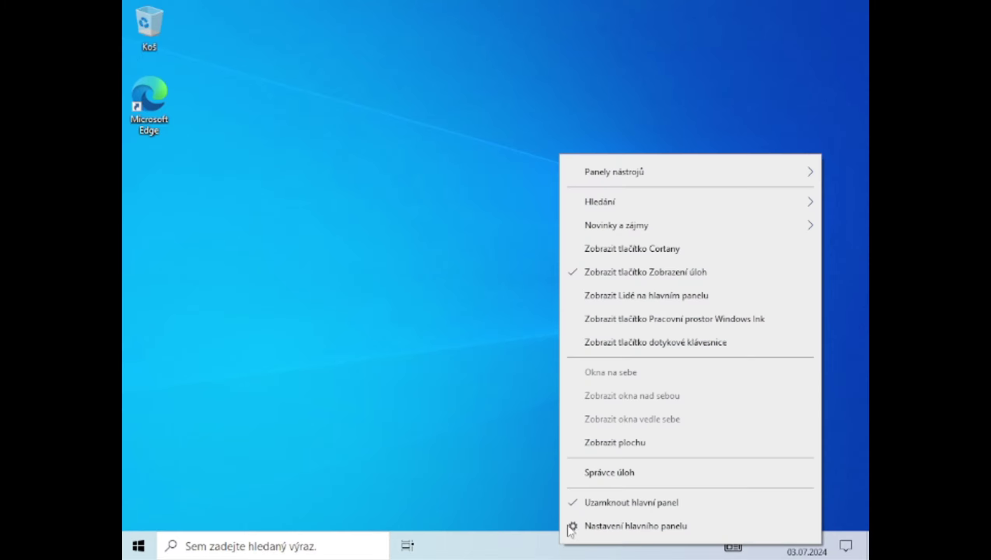
mouse_move(600, 231)
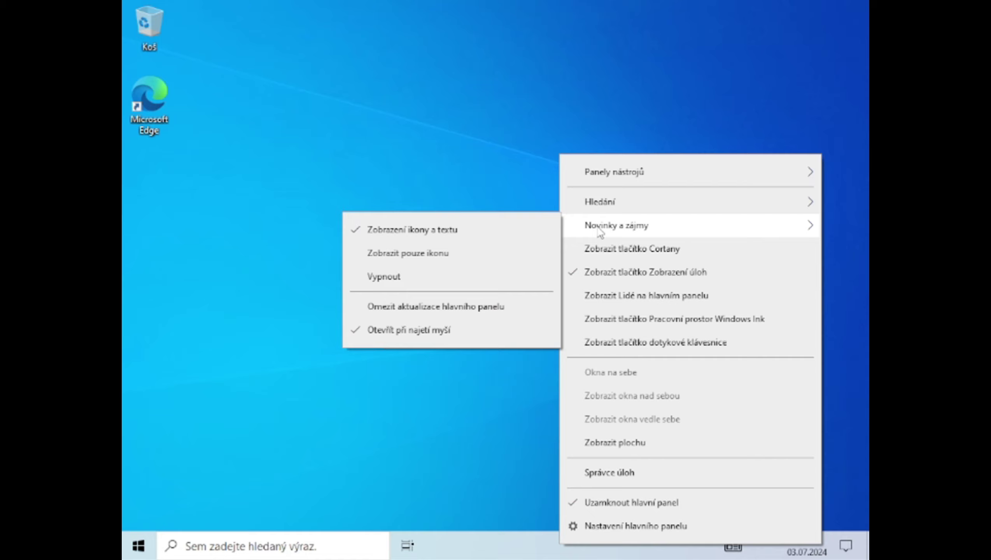
click(450, 277)
right_click(526, 551)
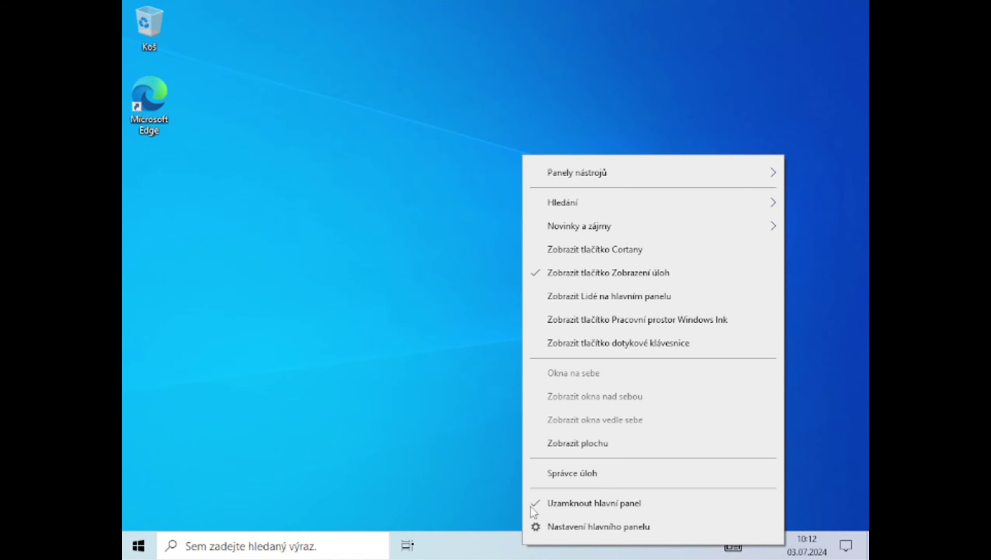
mouse_move(539, 210)
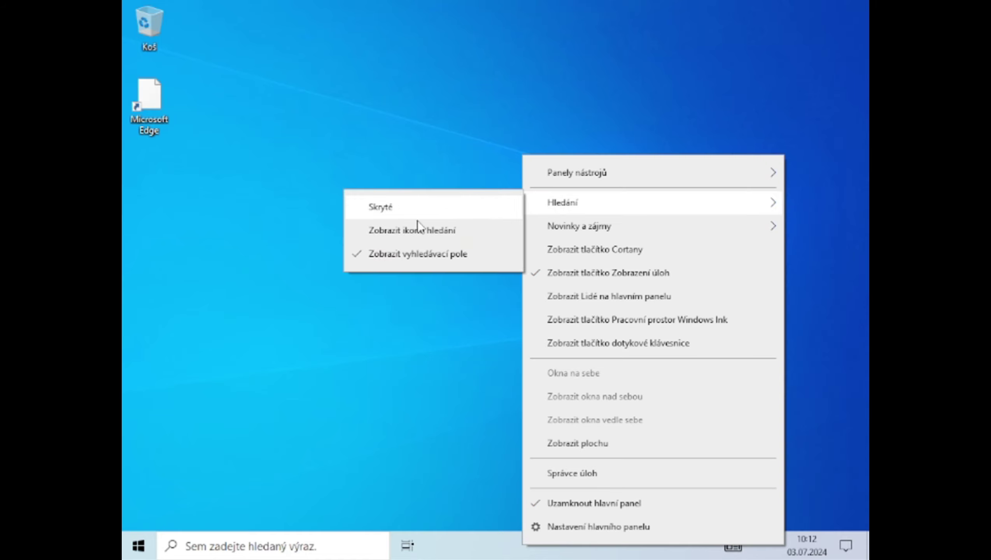
click(418, 231)
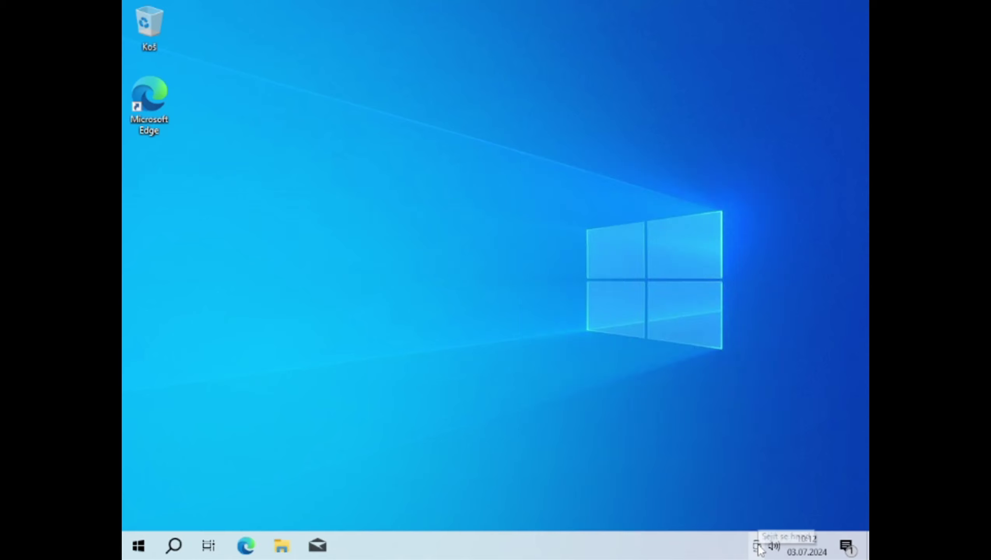
Hide a notification-area icon and unpin Mail from the taskbar
right_click(758, 547)
click(750, 527)
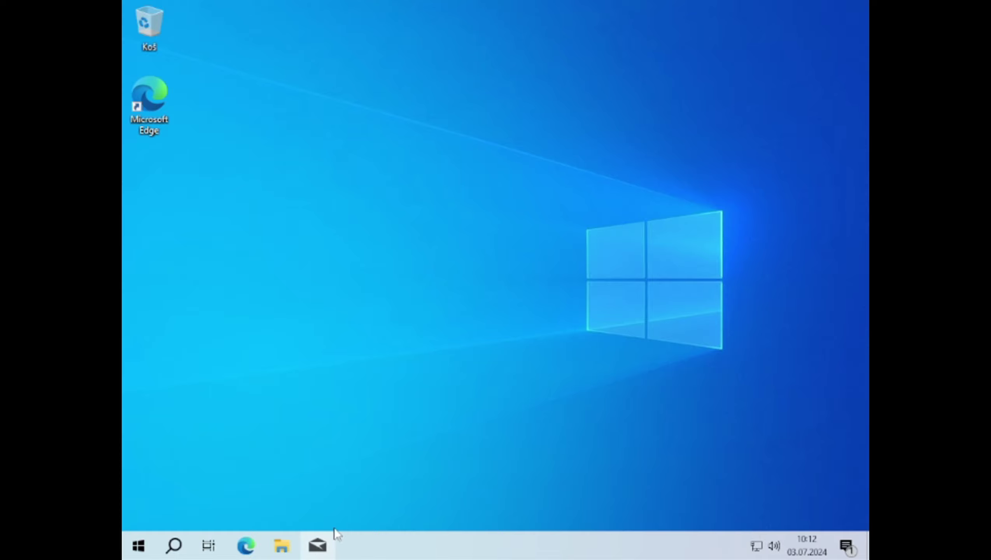
click(315, 541)
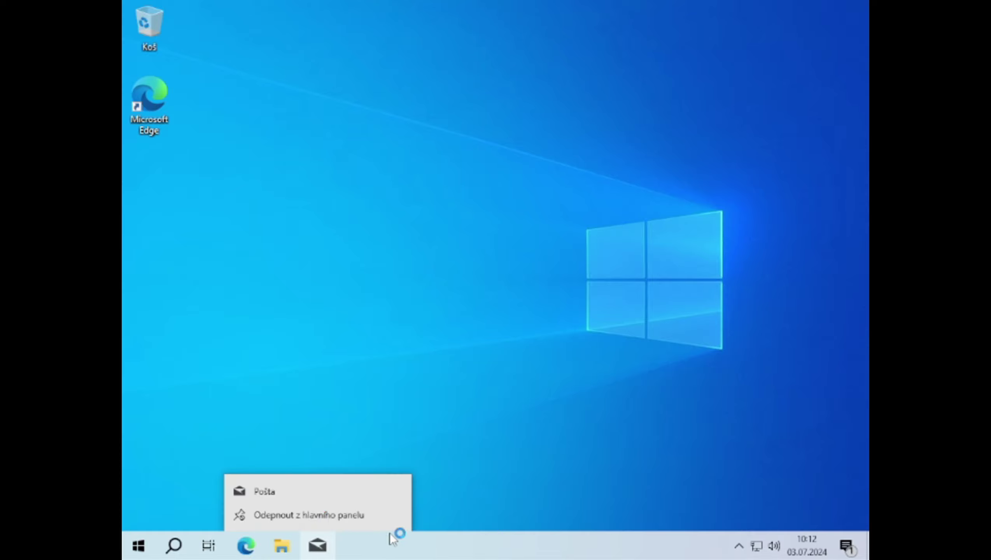
click(408, 523)
click(747, 552)
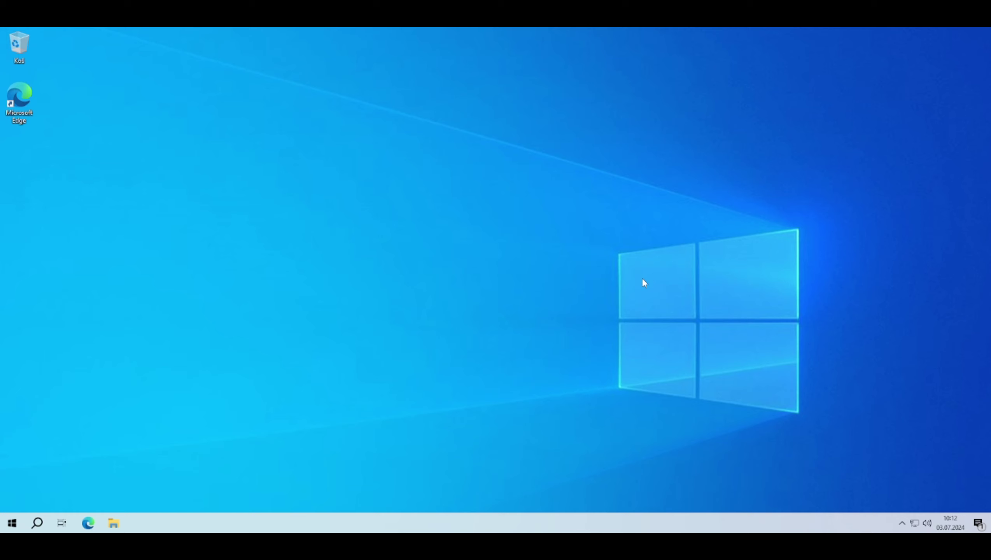
Set scaling to 125% in Settings > System > Display, then close Settings
click(13, 523)
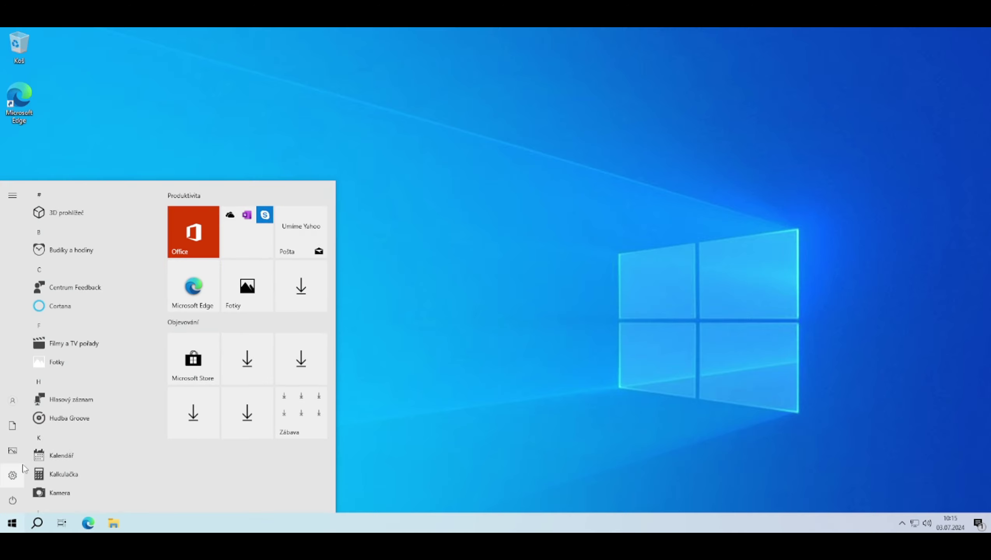
click(12, 475)
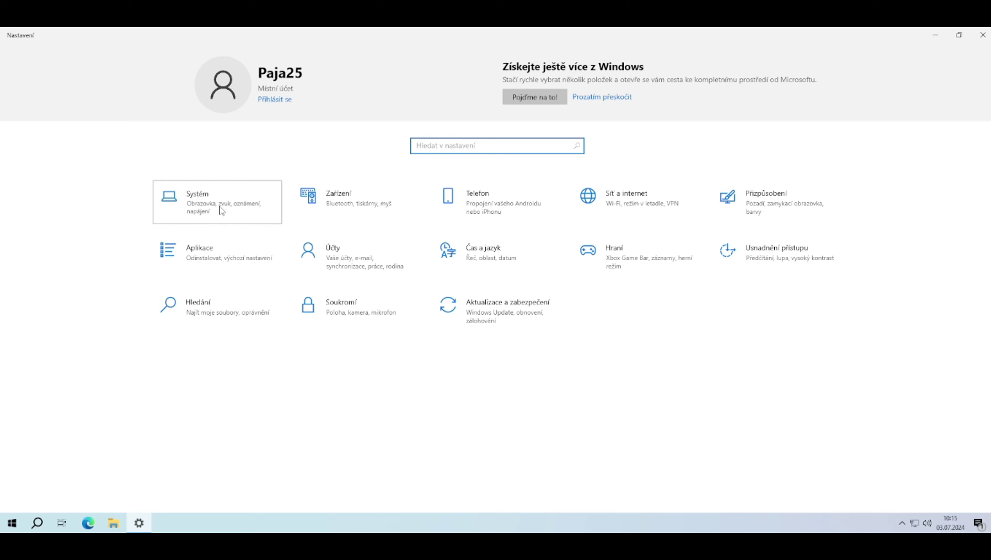
click(220, 210)
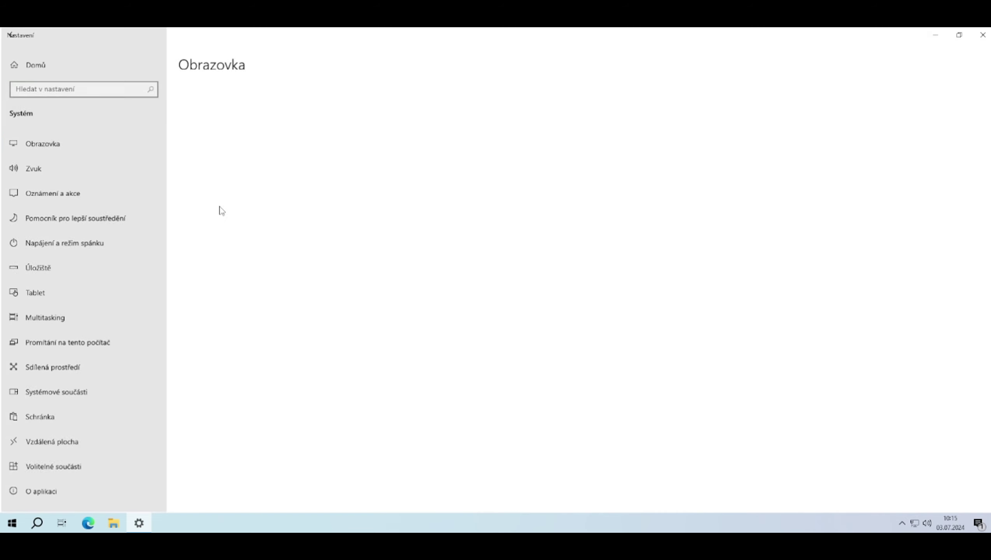
click(245, 299)
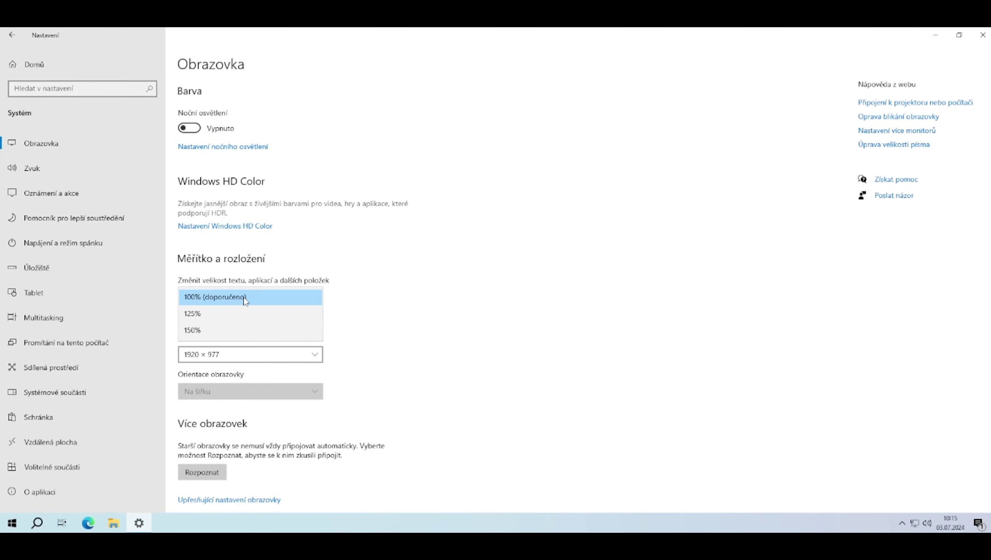
click(218, 315)
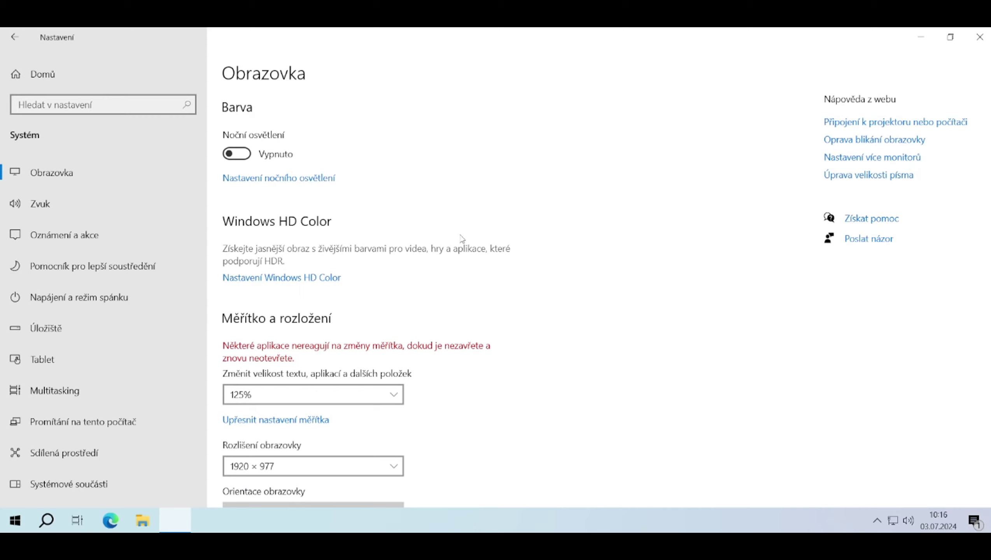
click(972, 44)
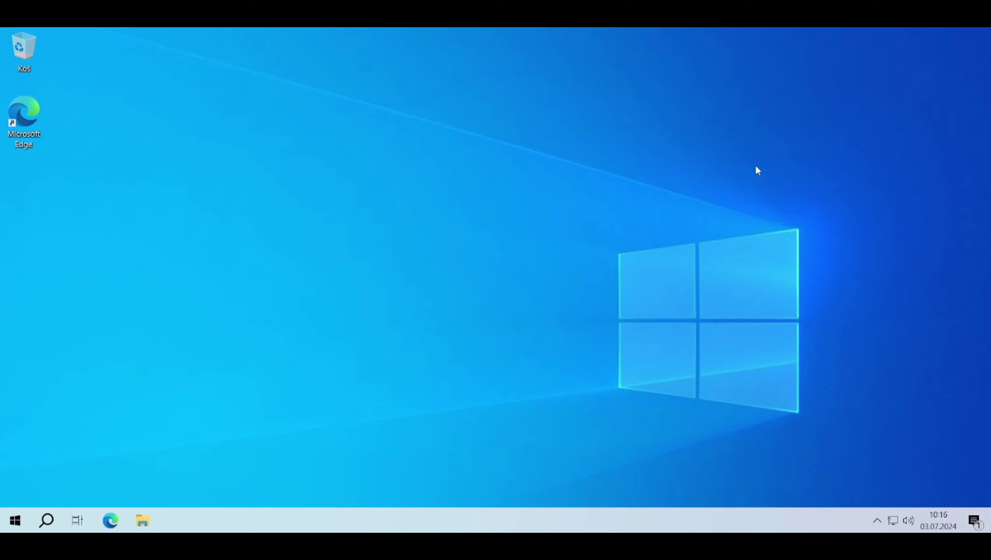
Launch Edge and decline sync, Google data import and personalization to start browsing
click(117, 521)
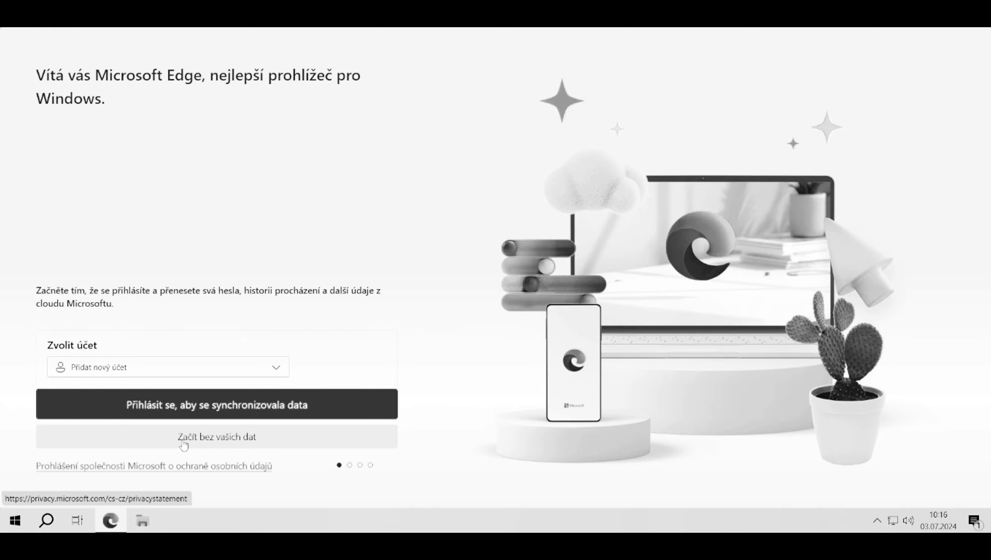
click(281, 392)
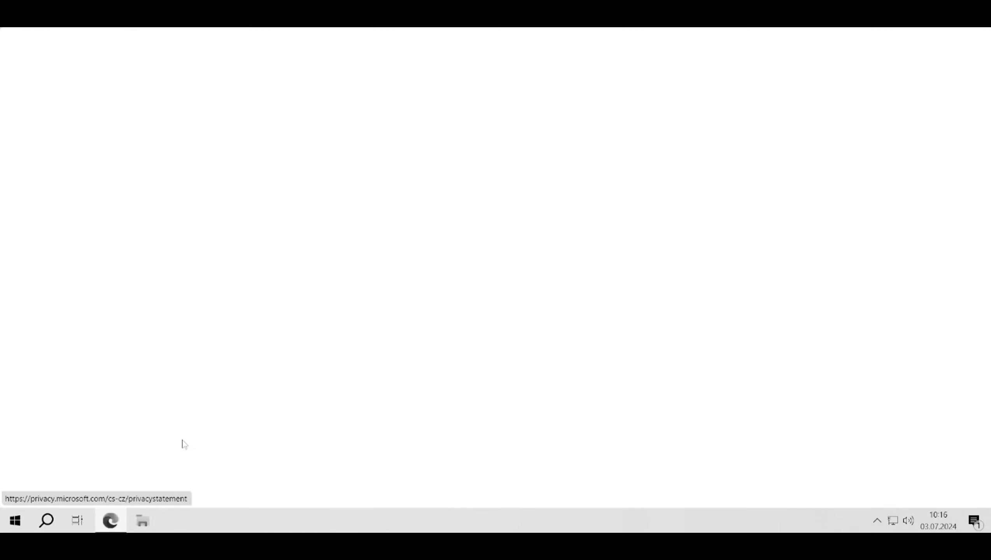
click(118, 388)
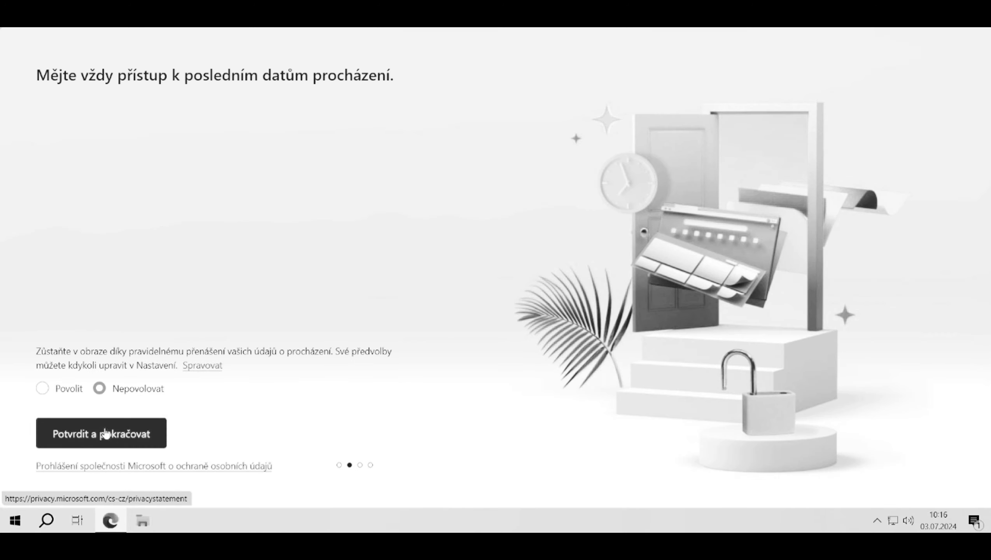
click(106, 433)
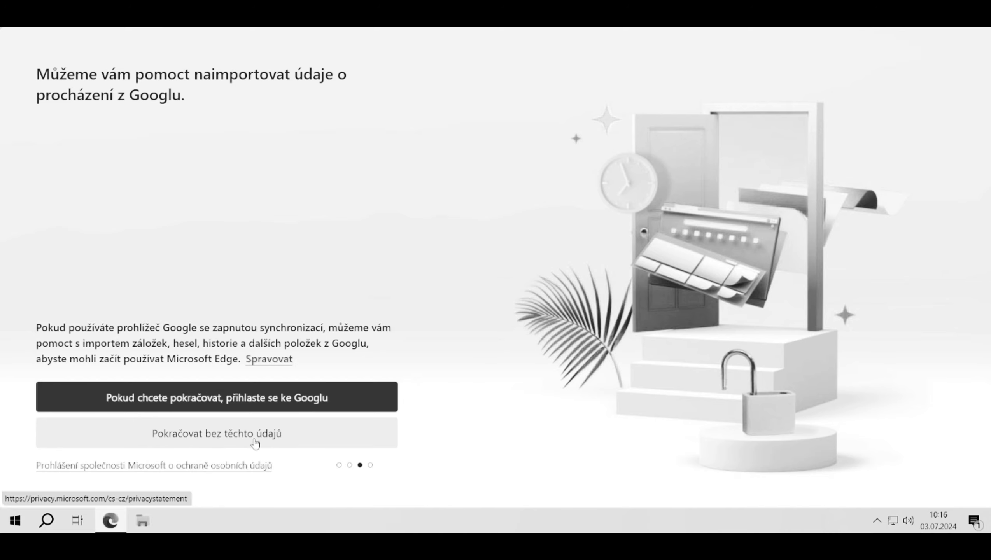
click(255, 444)
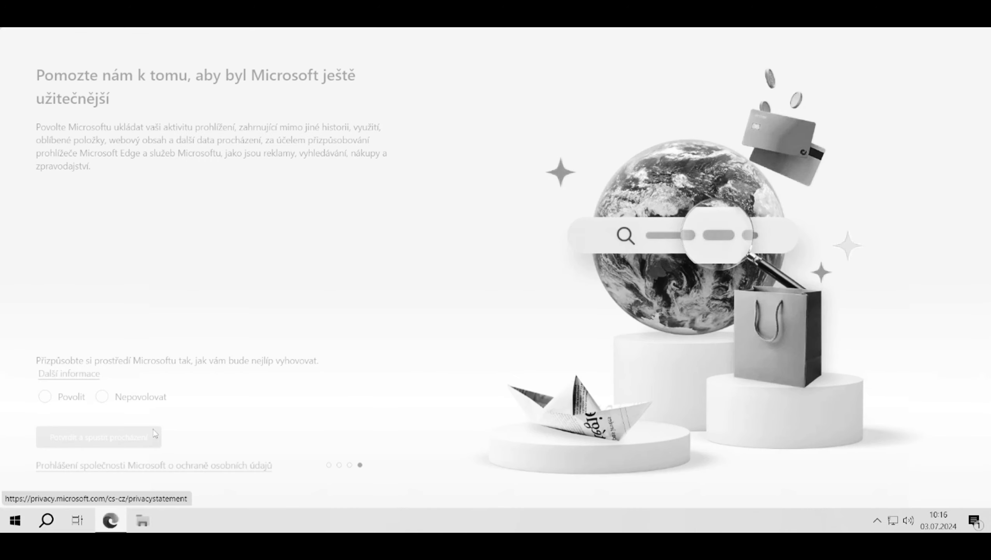
click(103, 400)
click(99, 438)
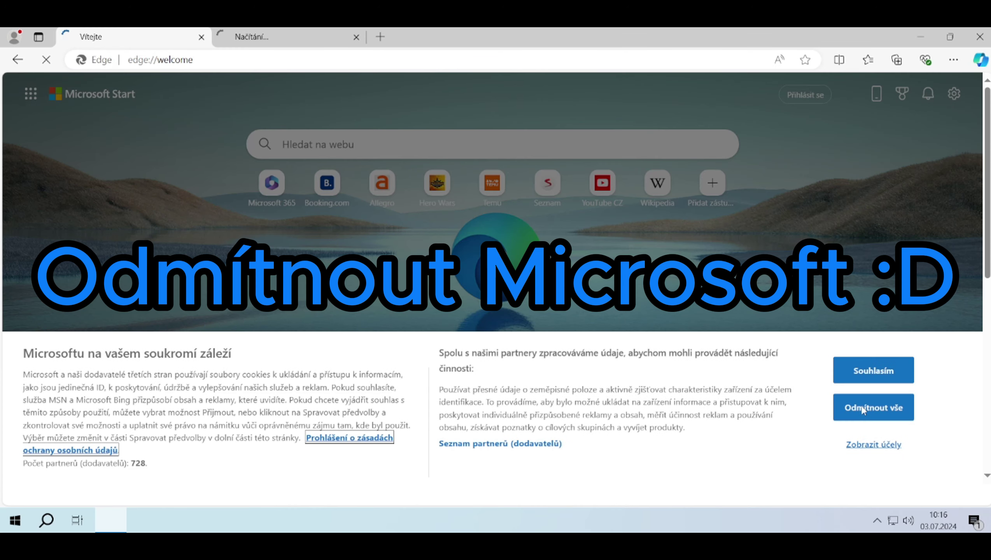
Search the web for 'firefox', then open the Google Chrome browser page from the results
text(firefox)
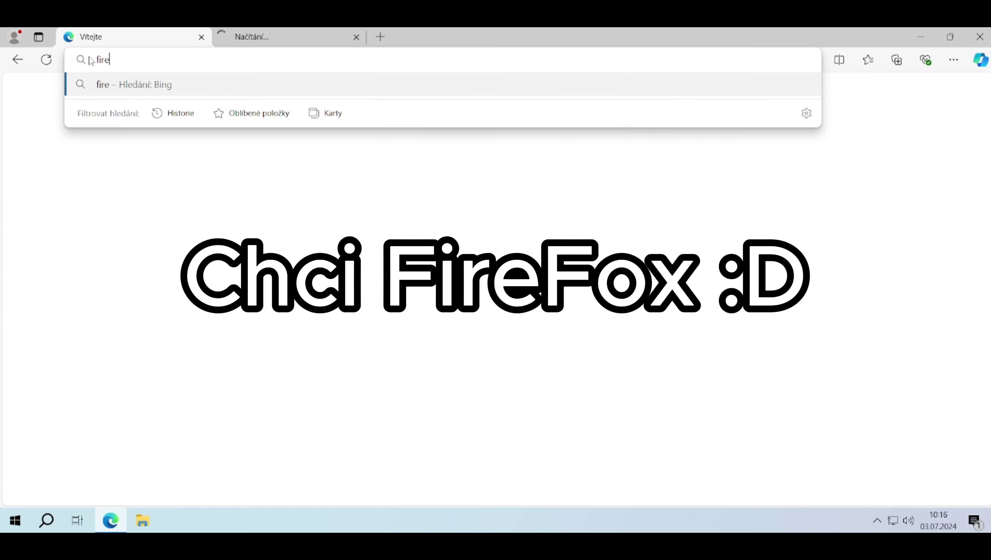
key(Return)
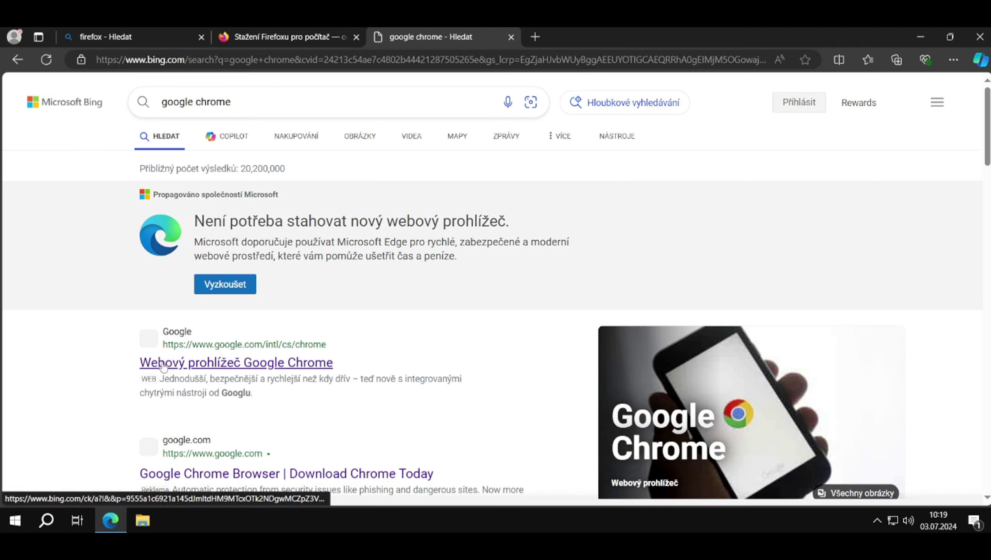
click(164, 365)
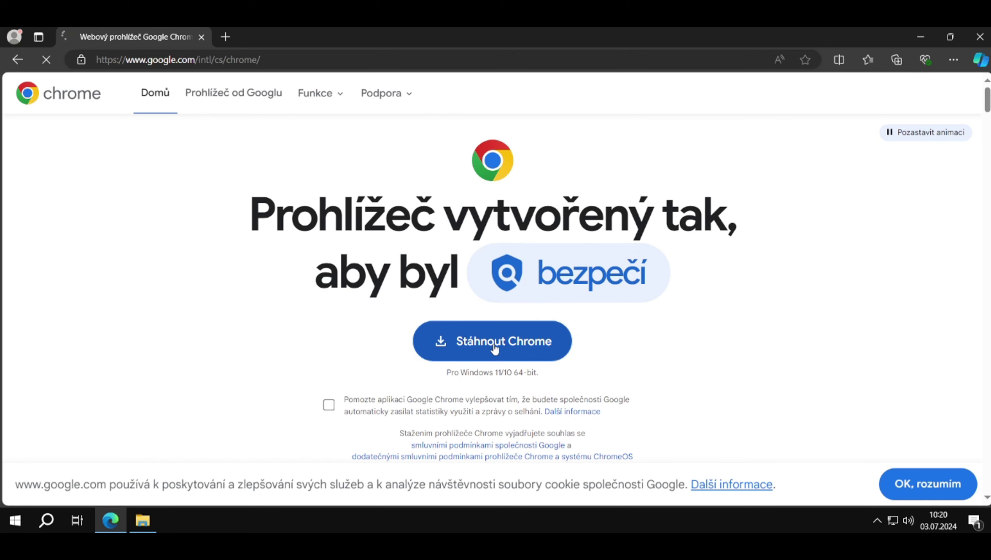
Download ChromeSetup.exe, run it, and approve it in the UAC prompt
click(495, 349)
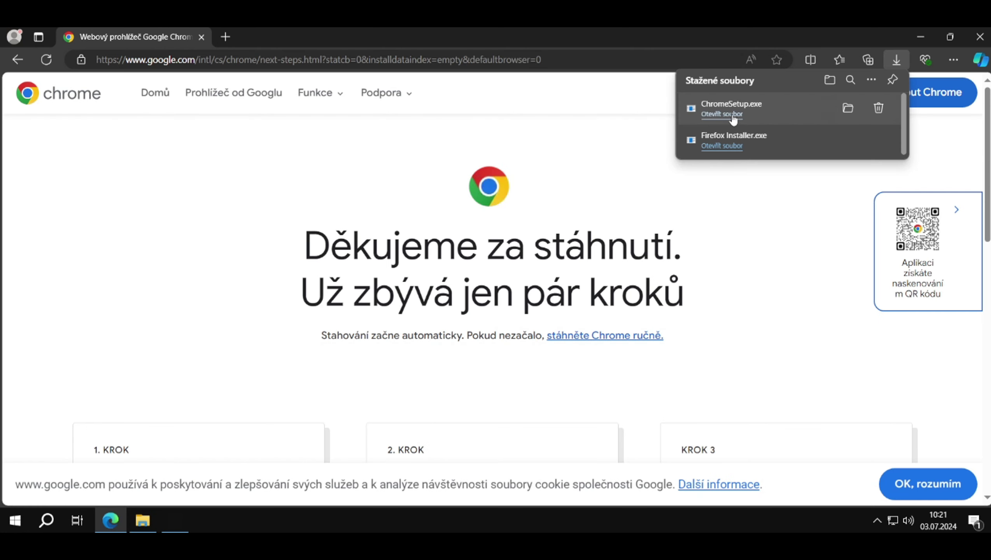
click(733, 115)
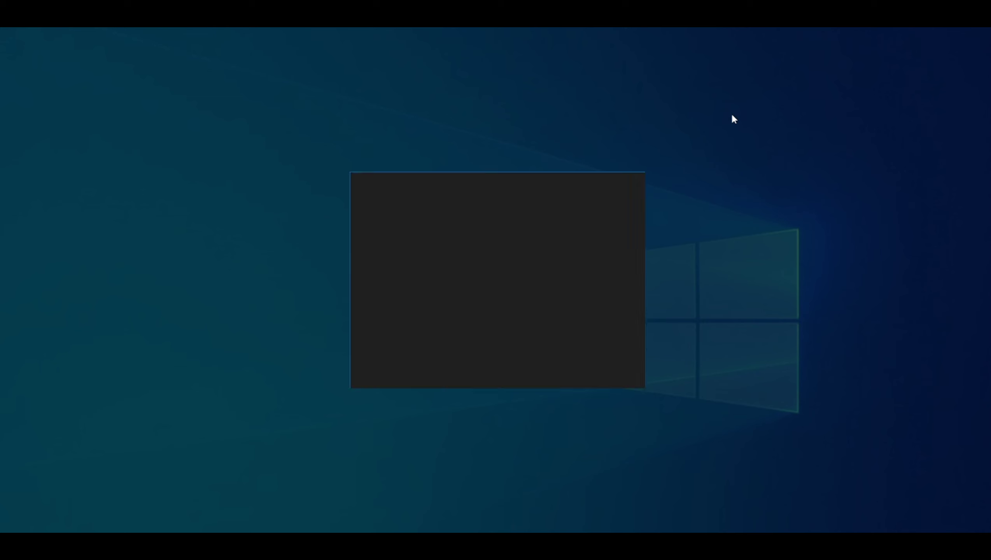
click(430, 363)
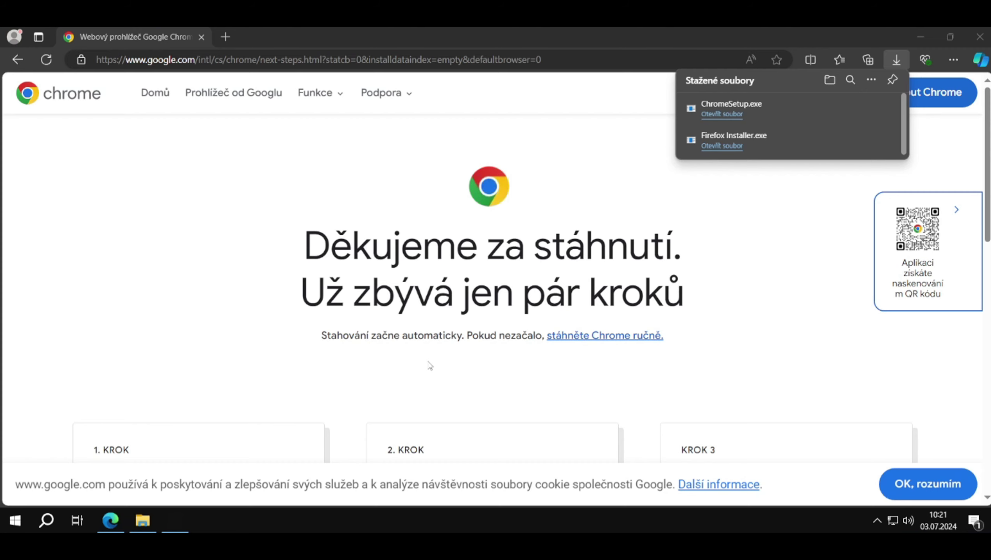
Close Edge, check the Stažené soubory folder, and arrange the Chrome and Firefox installer windows
click(980, 36)
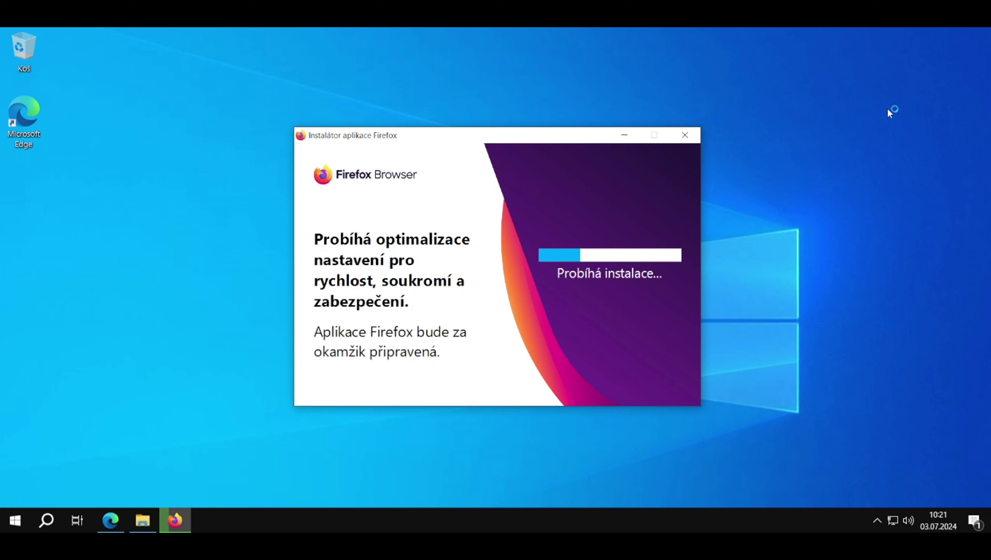
click(143, 519)
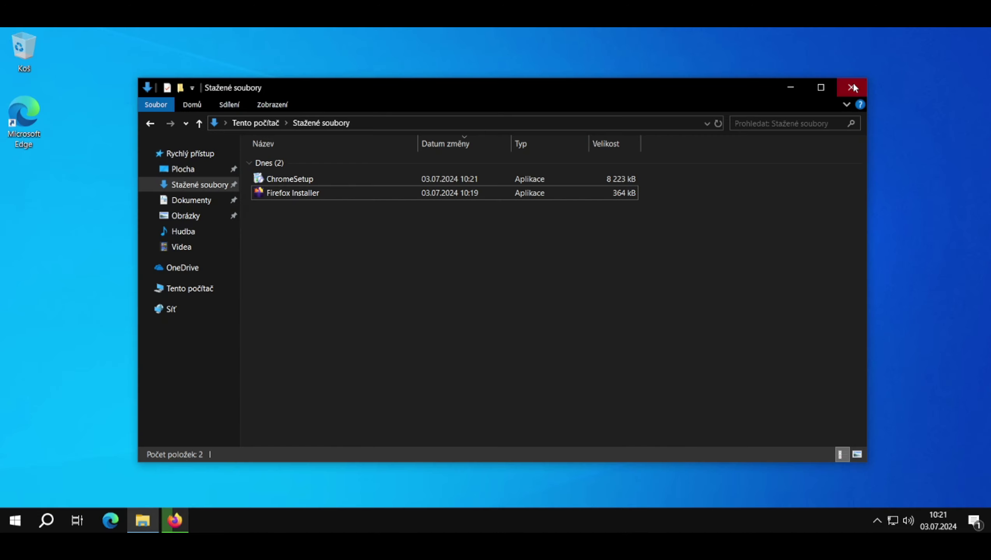
click(853, 84)
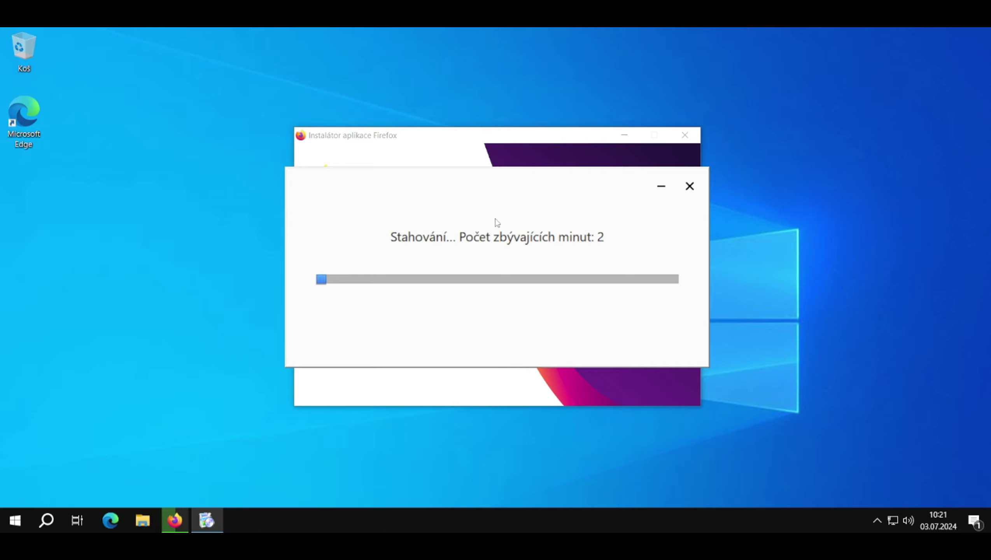
drag(544, 171, 761, 179)
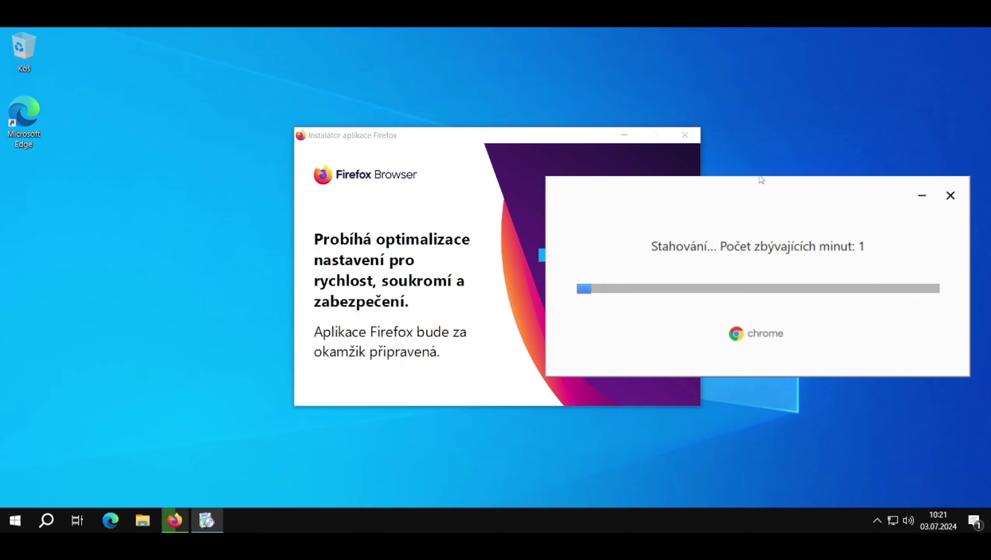
drag(478, 133, 274, 148)
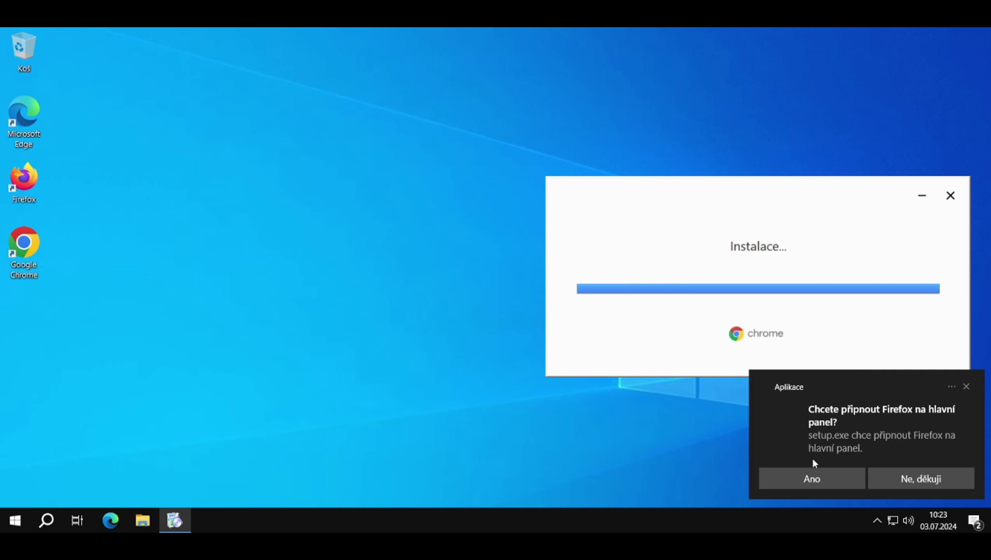
Pin Firefox and Microsoft Store to the taskbar
click(812, 467)
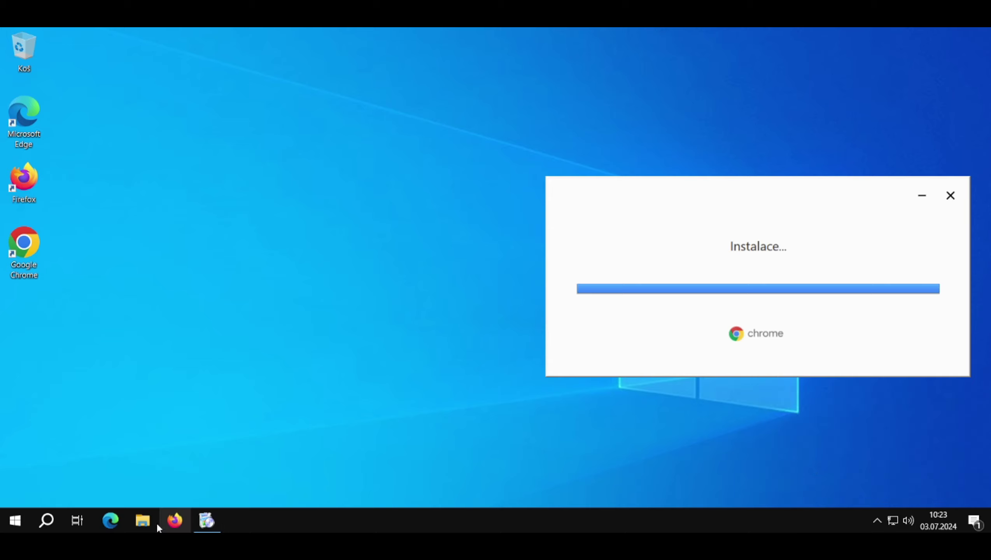
click(46, 521)
text(Micr)
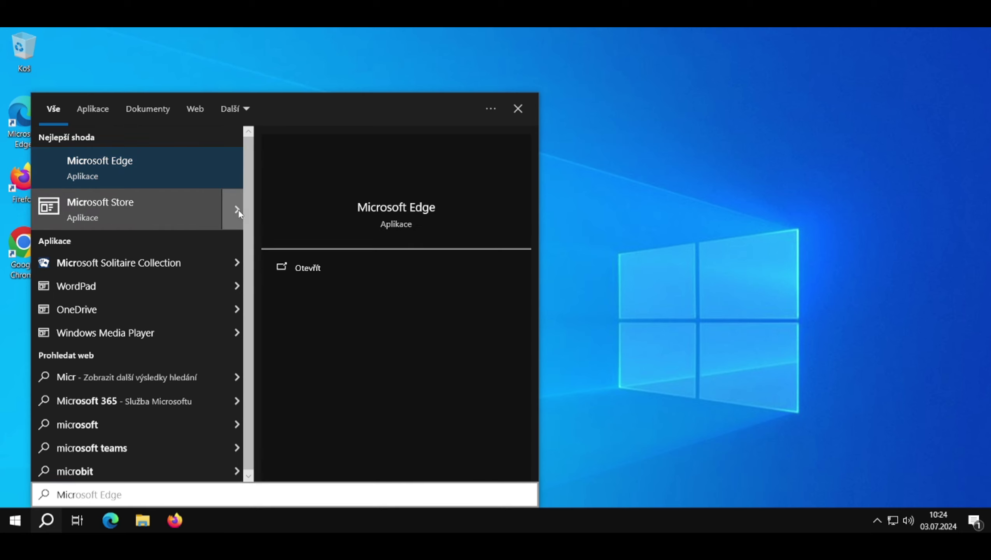
key(Down)
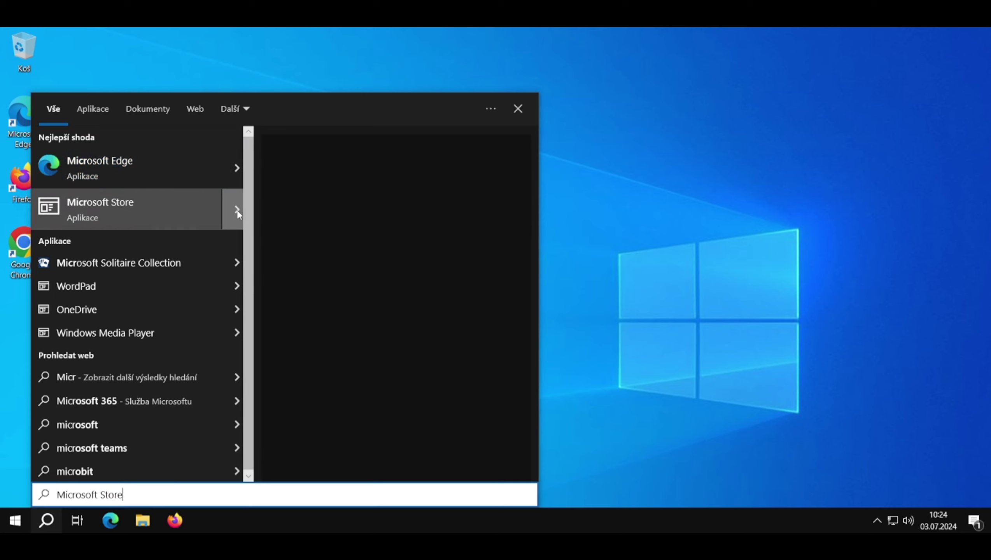
click(237, 210)
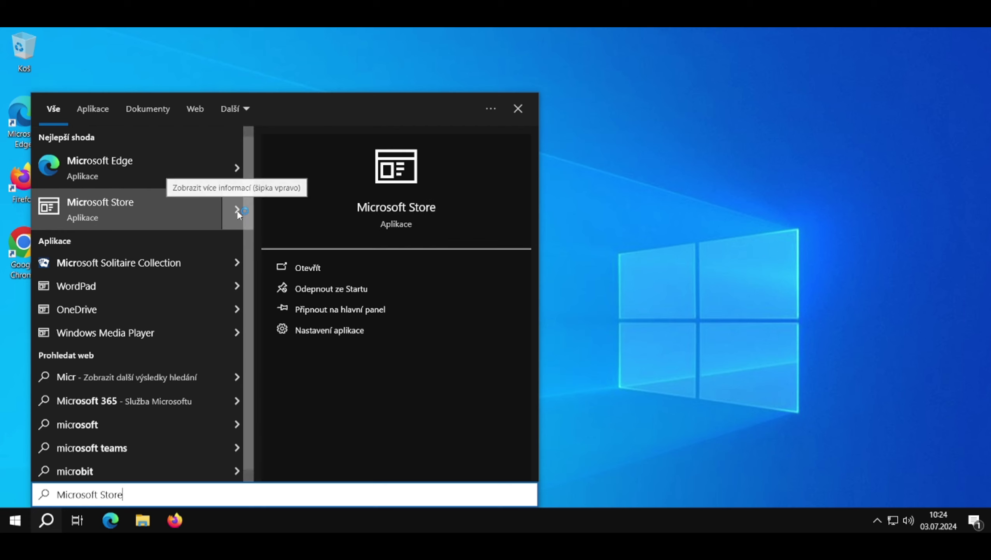
click(309, 310)
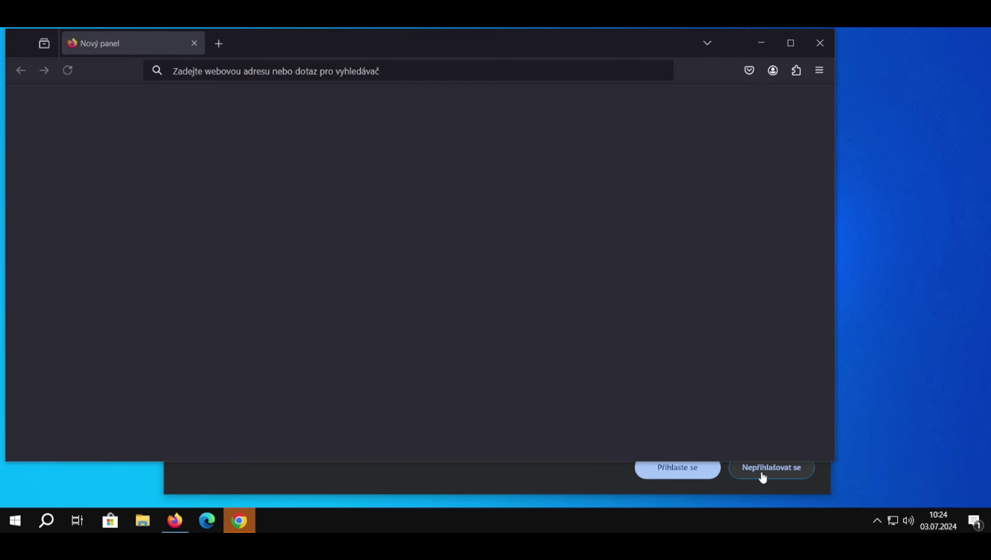
Skip Chrome sign-in, set Google as the search engine, and decline making Chrome the default browser
click(761, 474)
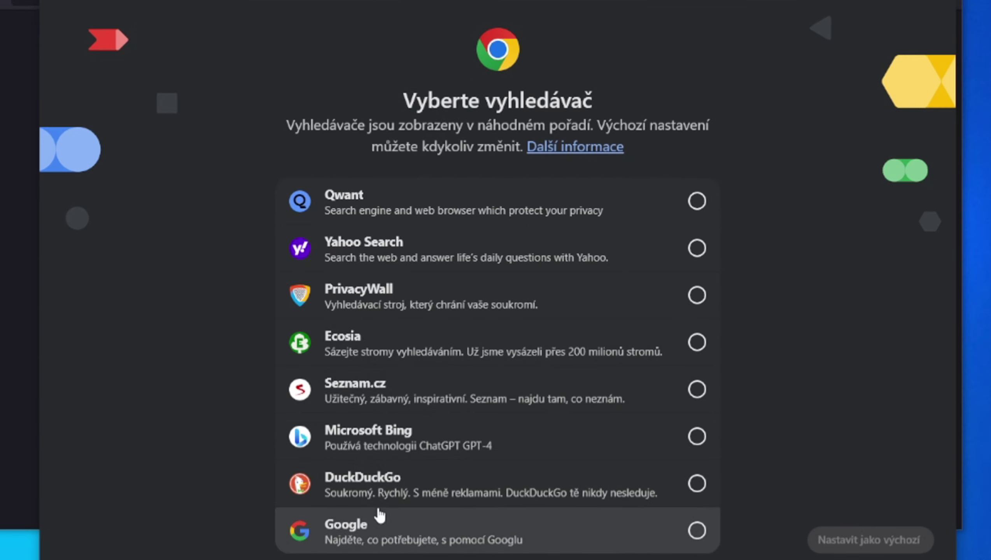
click(380, 516)
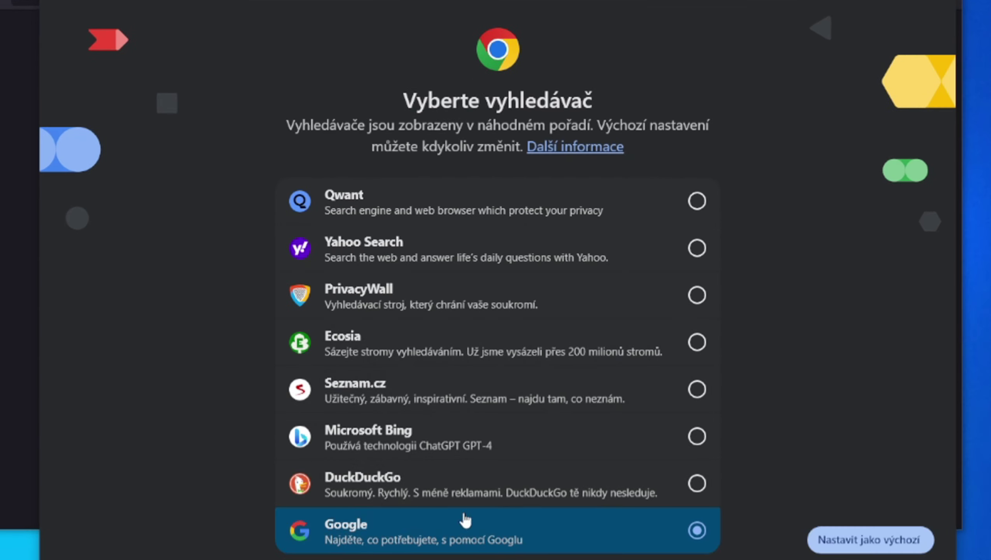
click(842, 547)
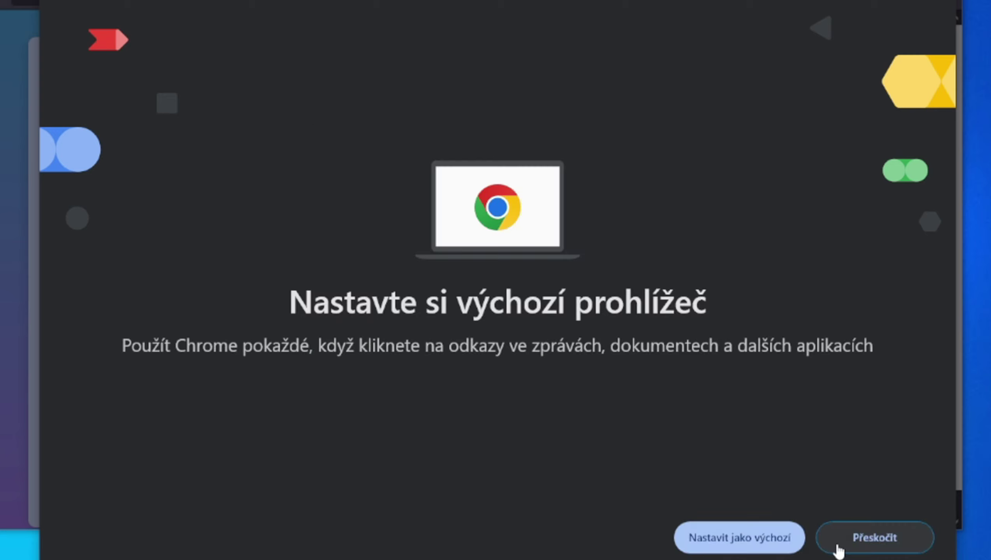
click(838, 547)
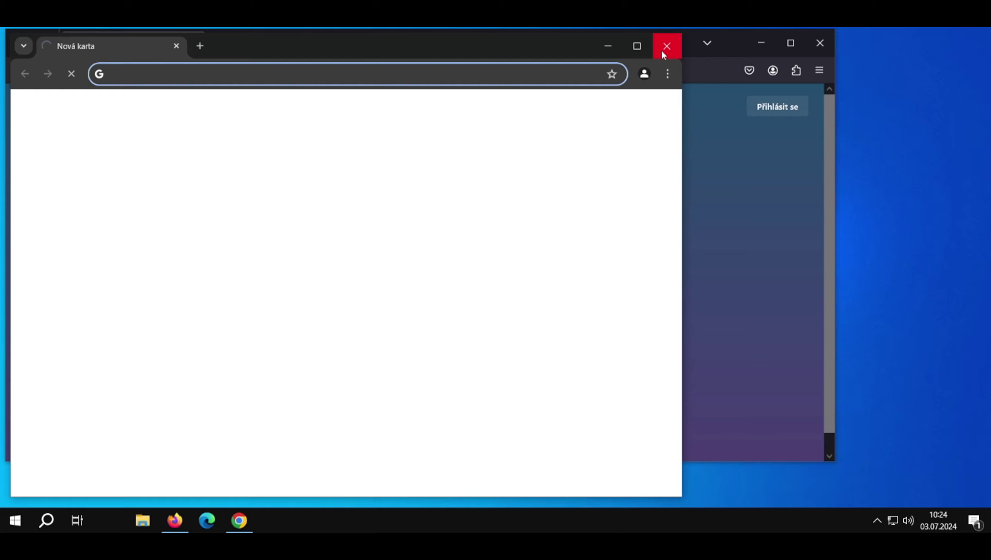
Close Chrome, then finish Firefox's welcome setup with importing unchecked and device sync skipped
click(662, 47)
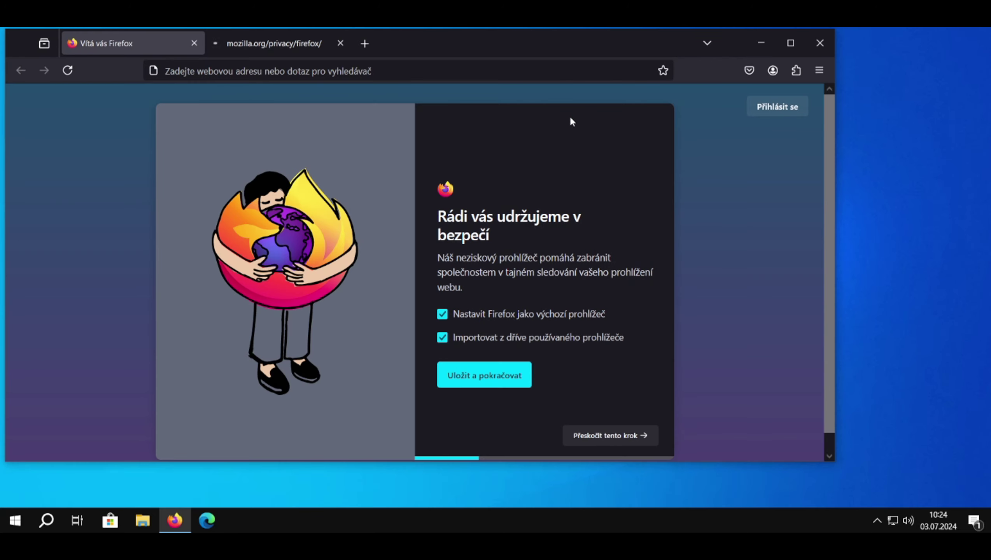
click(791, 43)
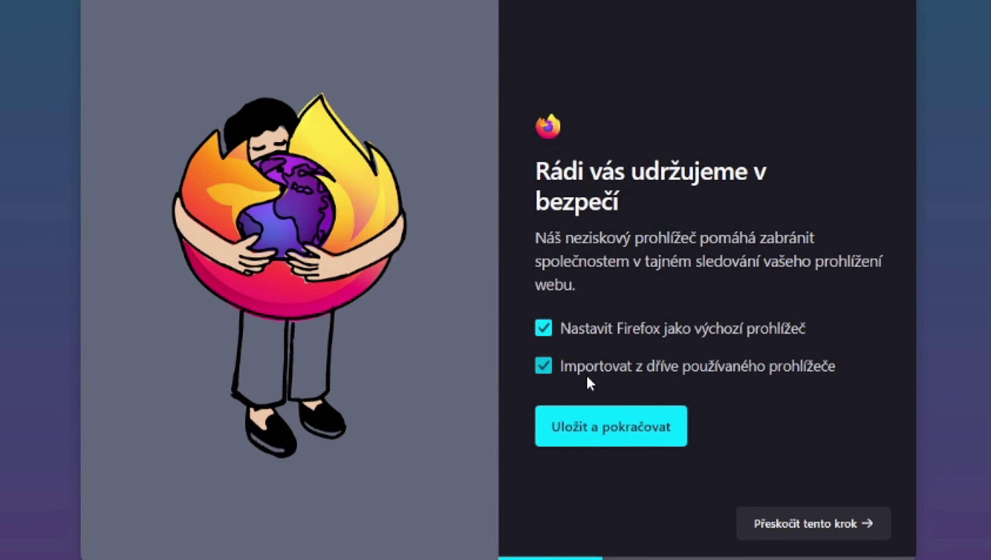
click(544, 365)
click(604, 427)
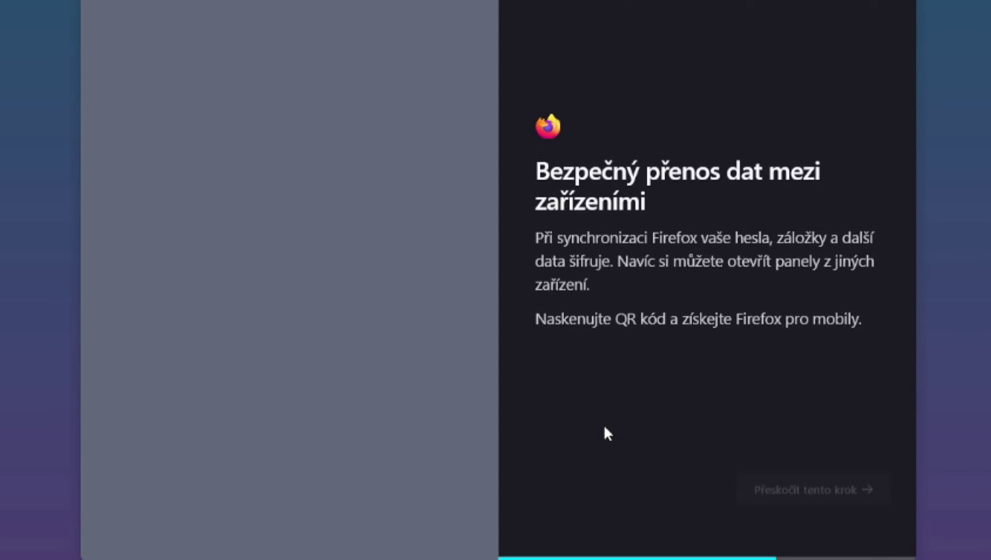
click(844, 522)
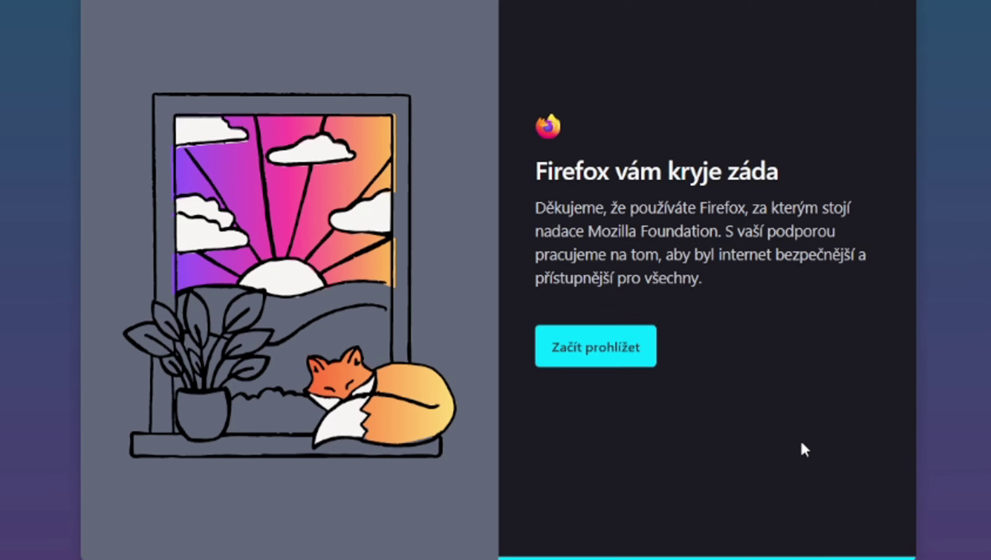
click(614, 353)
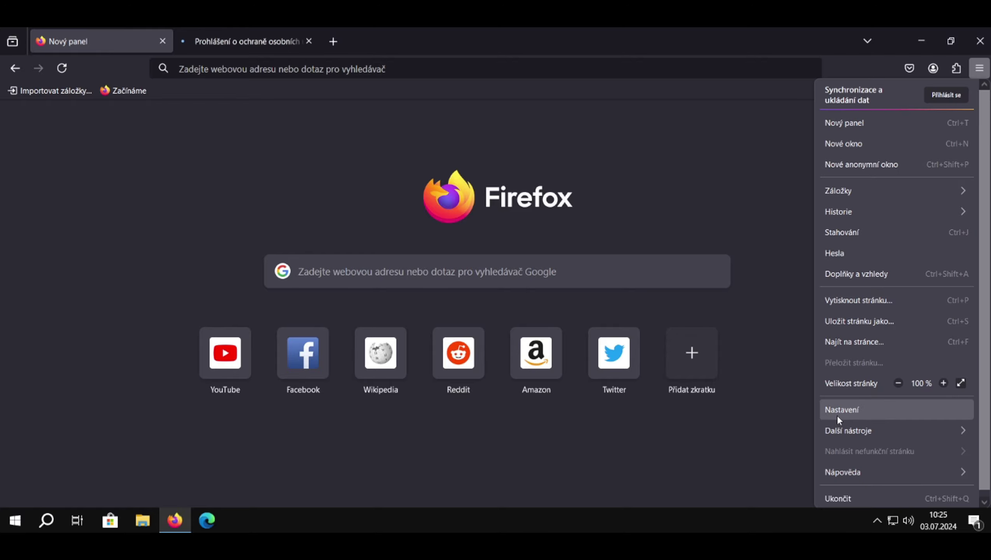
click(837, 416)
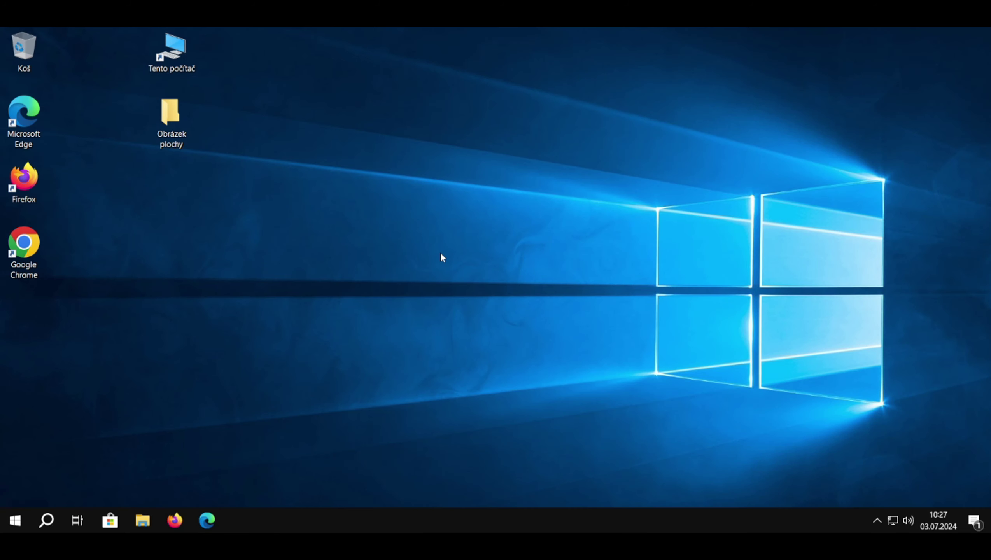
Drag the Instalátor aplikací icon beside Obrázek plochy and pin the Google Chrome shortcut to the taskbar
drag(201, 198, 161, 200)
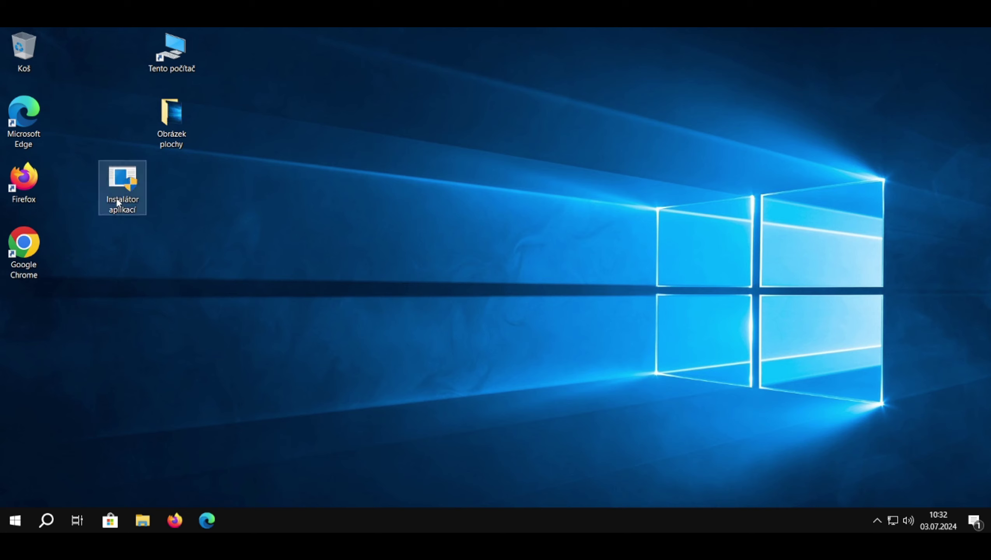
drag(116, 198, 175, 194)
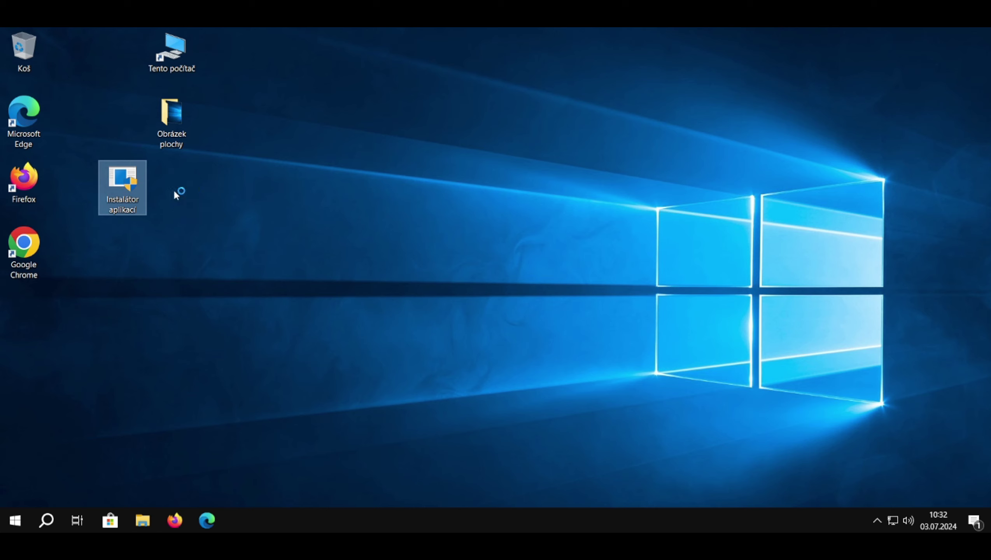
click(268, 220)
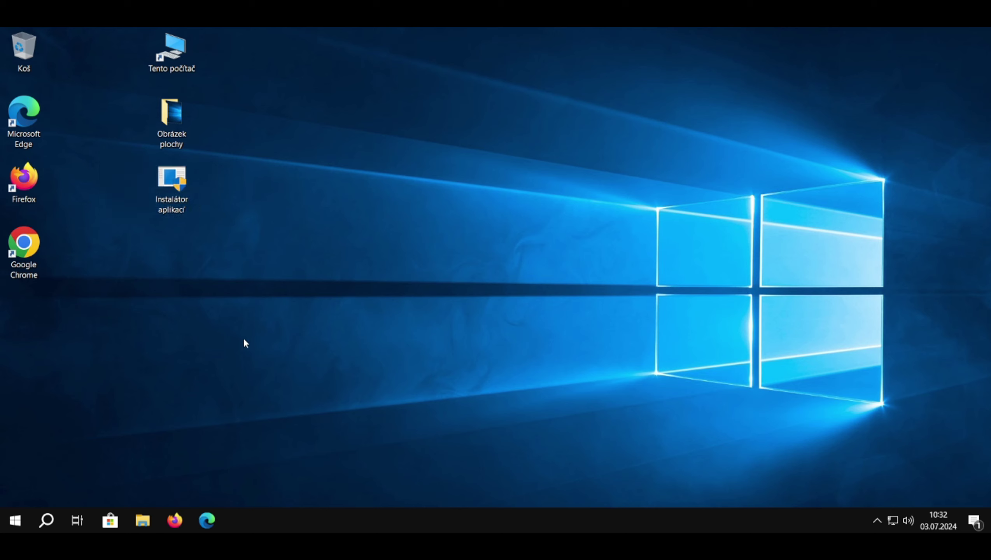
double_click(28, 262)
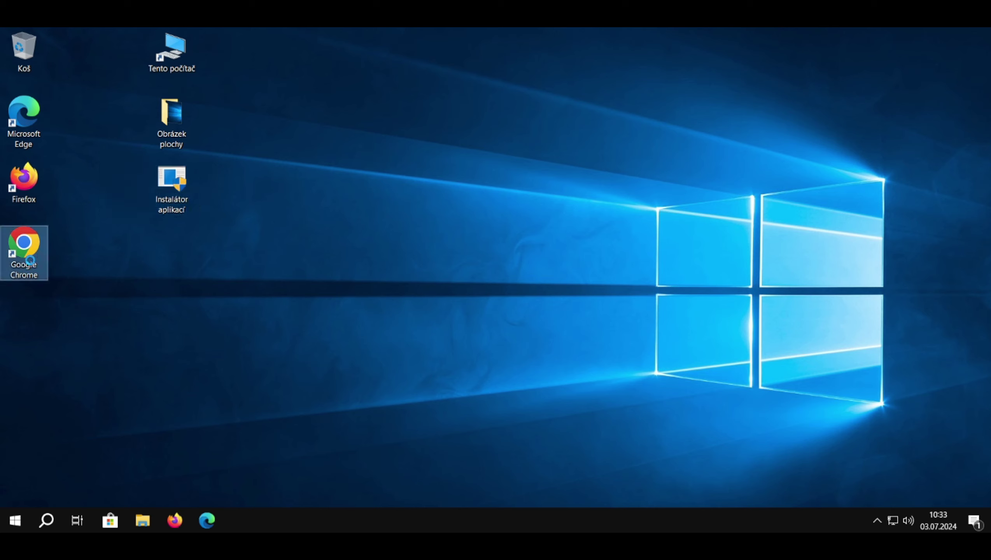
right_click(33, 259)
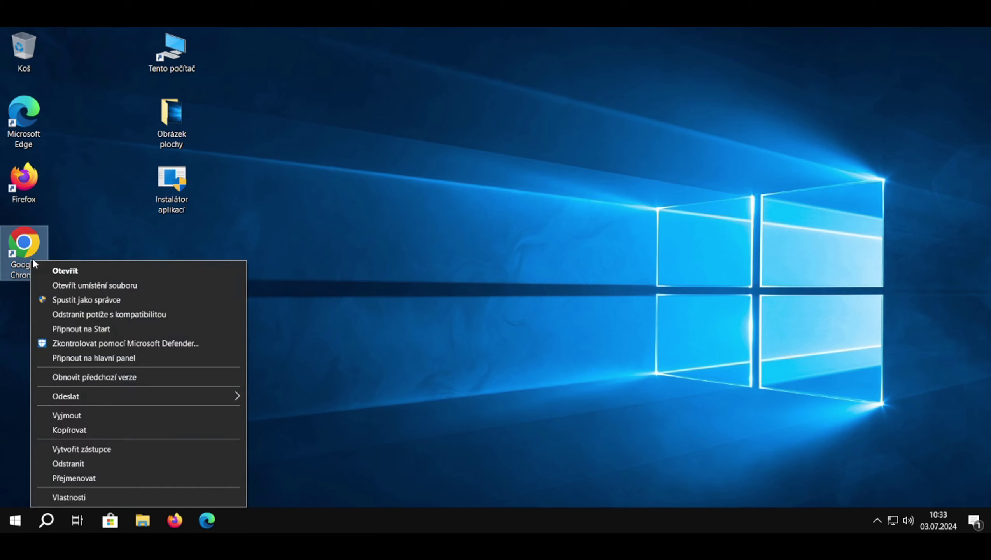
click(79, 360)
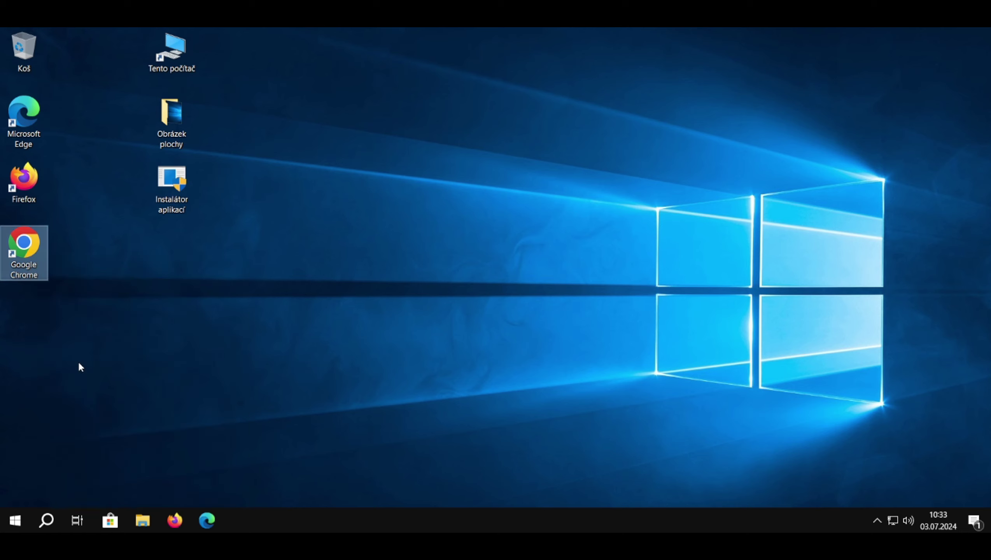
click(174, 460)
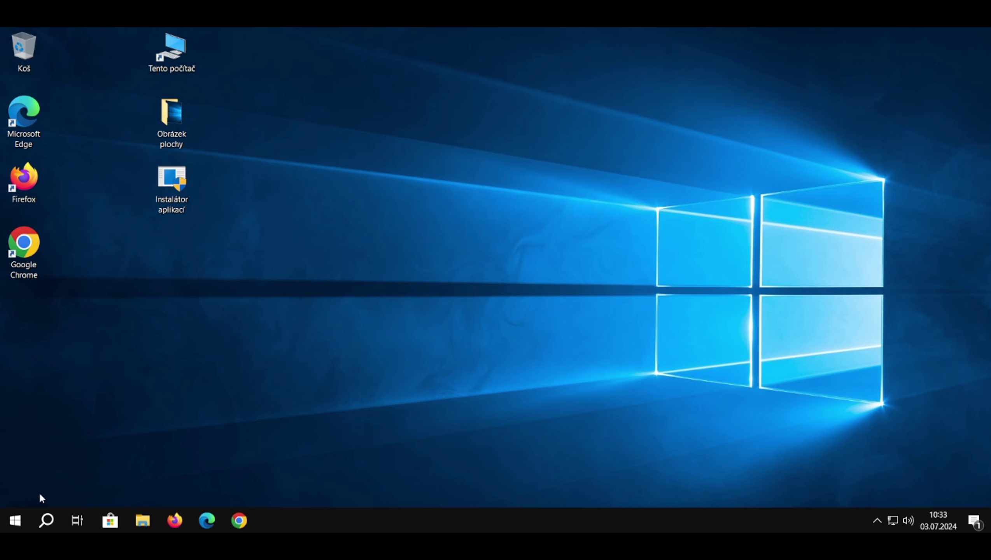
Shut down Windows with Vypnout from the Start menu's power options
click(16, 520)
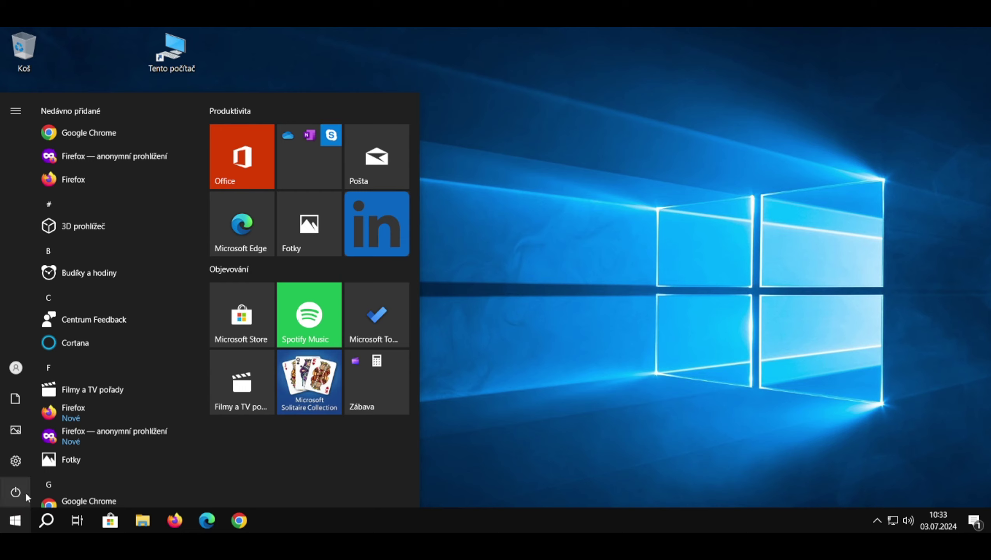
click(16, 492)
click(34, 411)
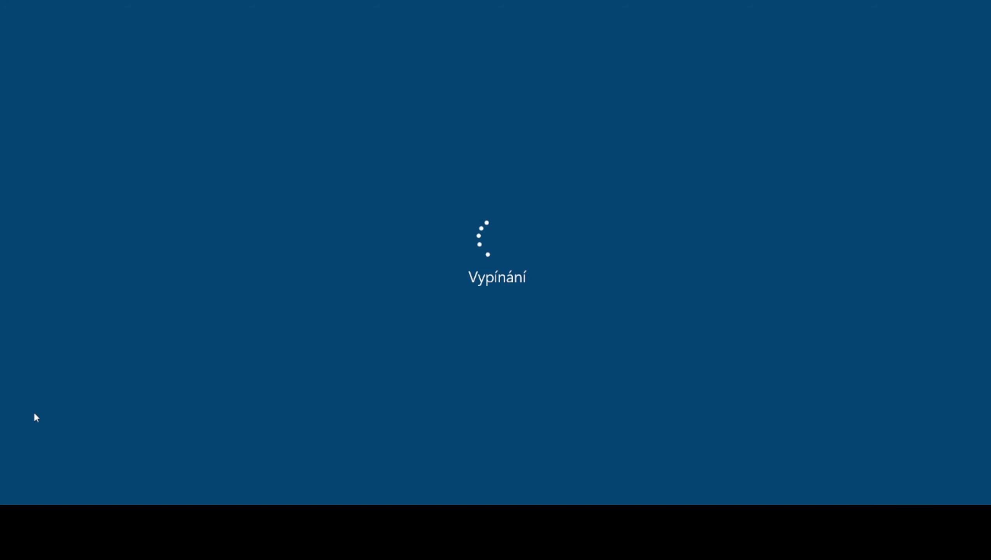